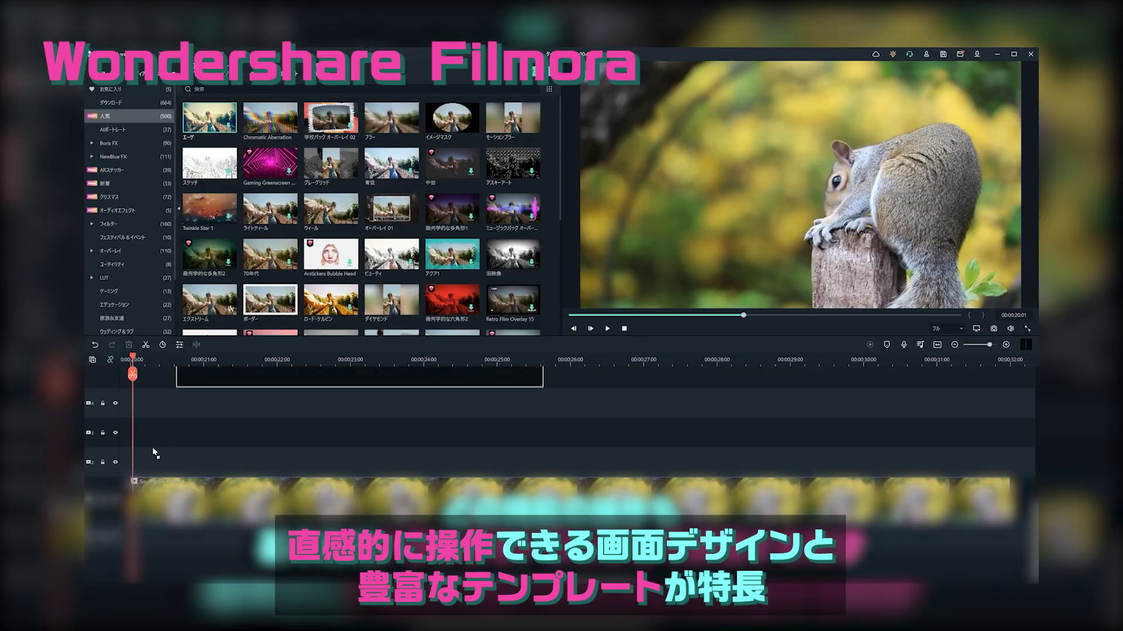
pyautogui.moveTo(269, 299); pyautogui.dragTo(136, 471)
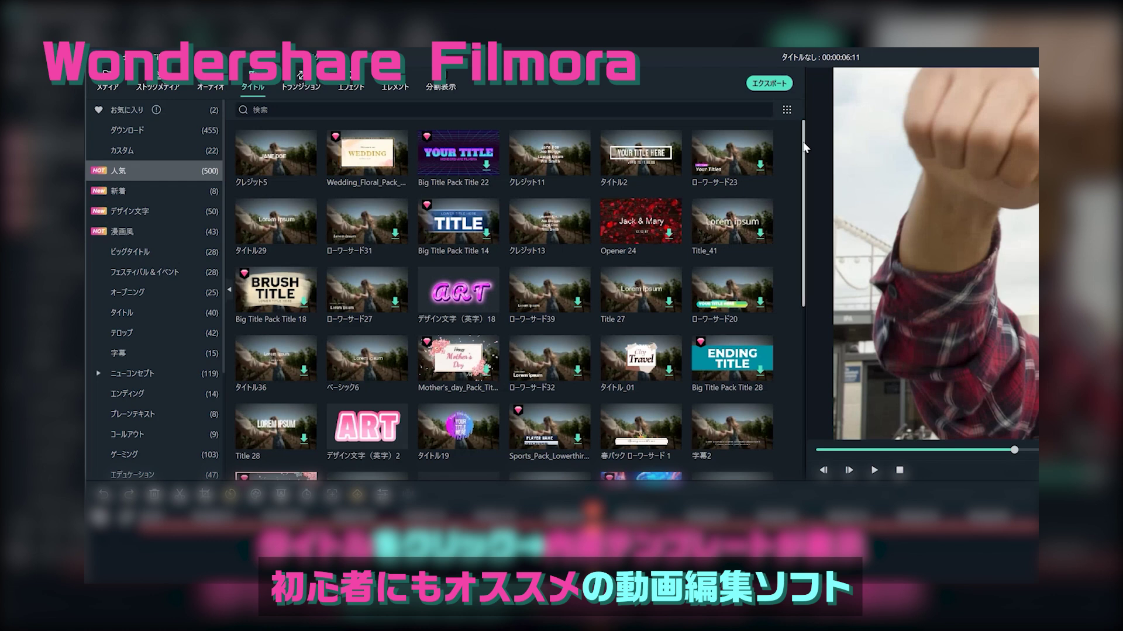
pyautogui.moveTo(805, 145); pyautogui.dragTo(776, 345)
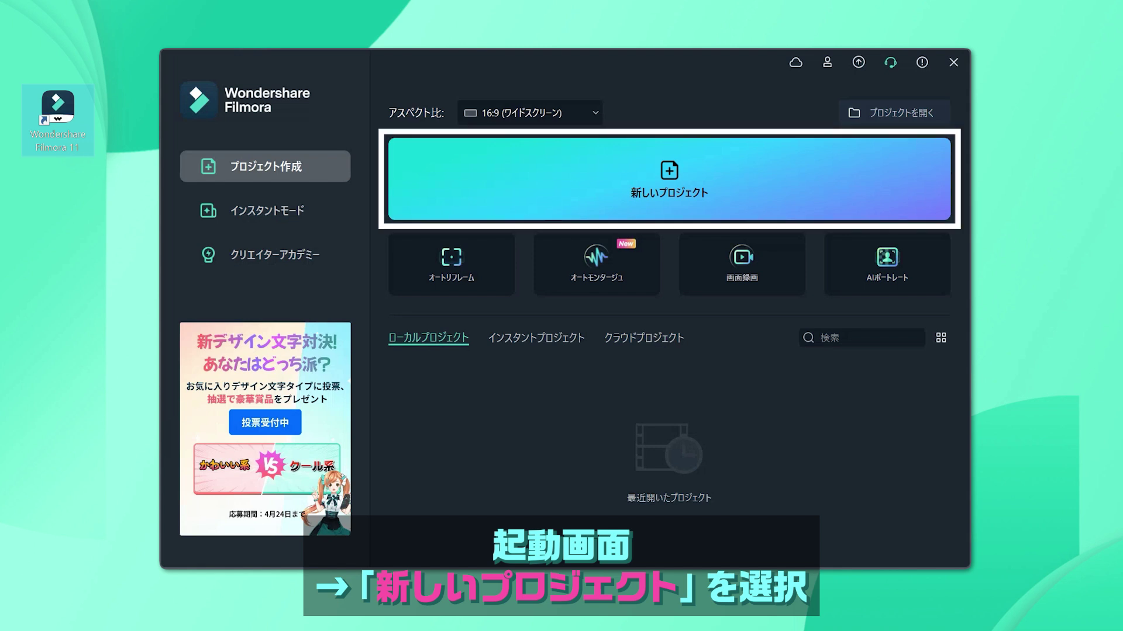
# Create a new project and sign in to the Wondershare ID account with the e-mail address and account password
pyautogui.click(686, 187)
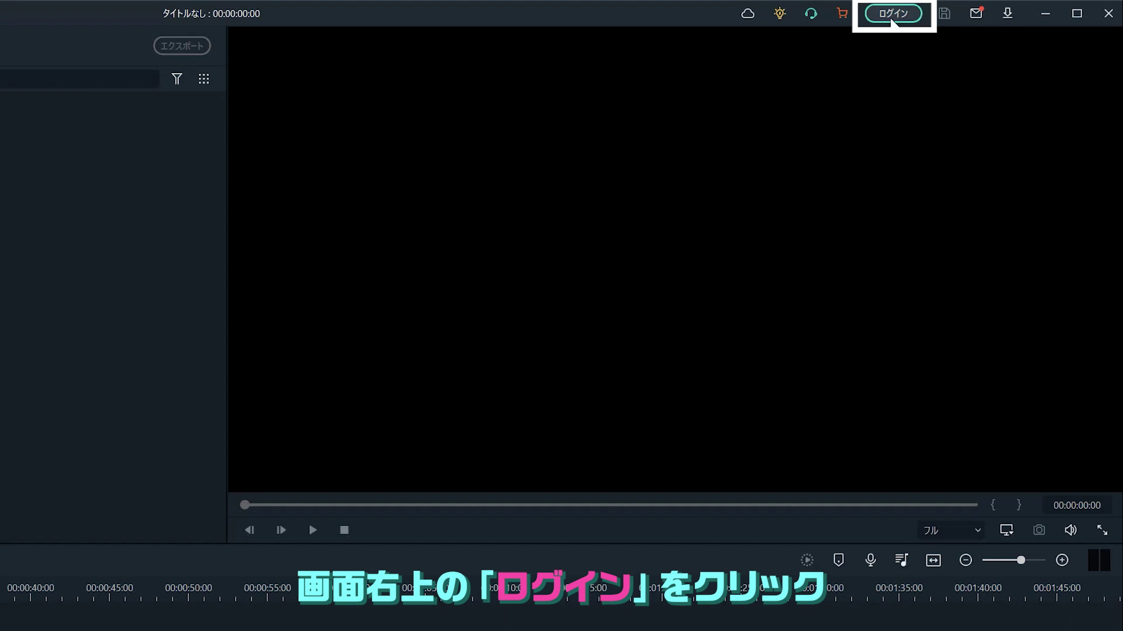
pyautogui.click(891, 14)
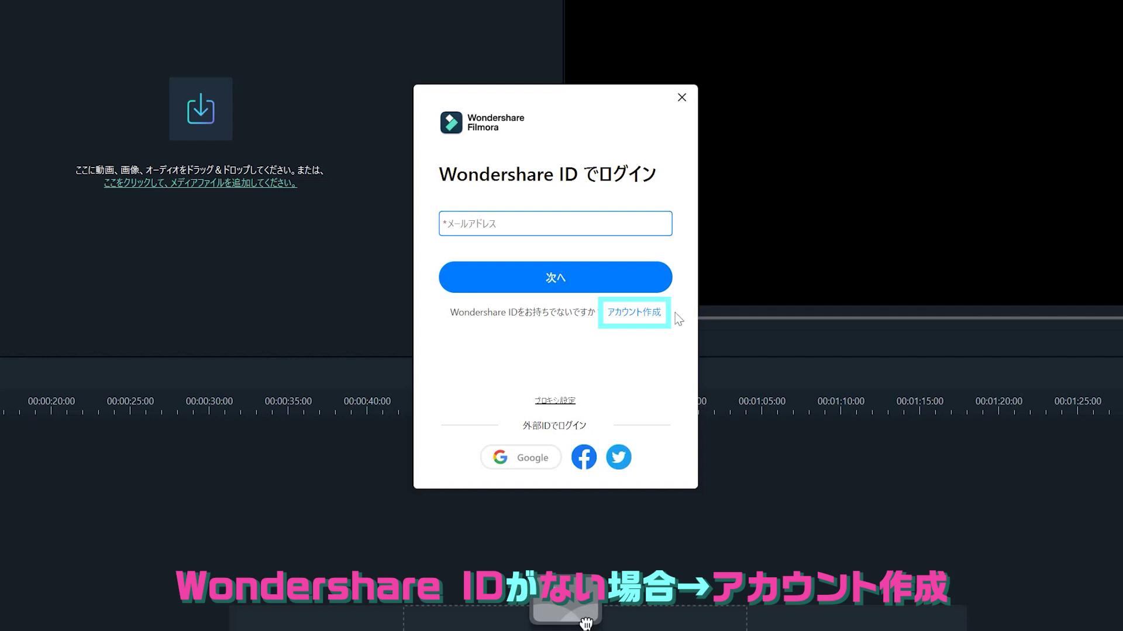
pyautogui.hotkey('ctrl', 'v')
pyautogui.click(586, 275)
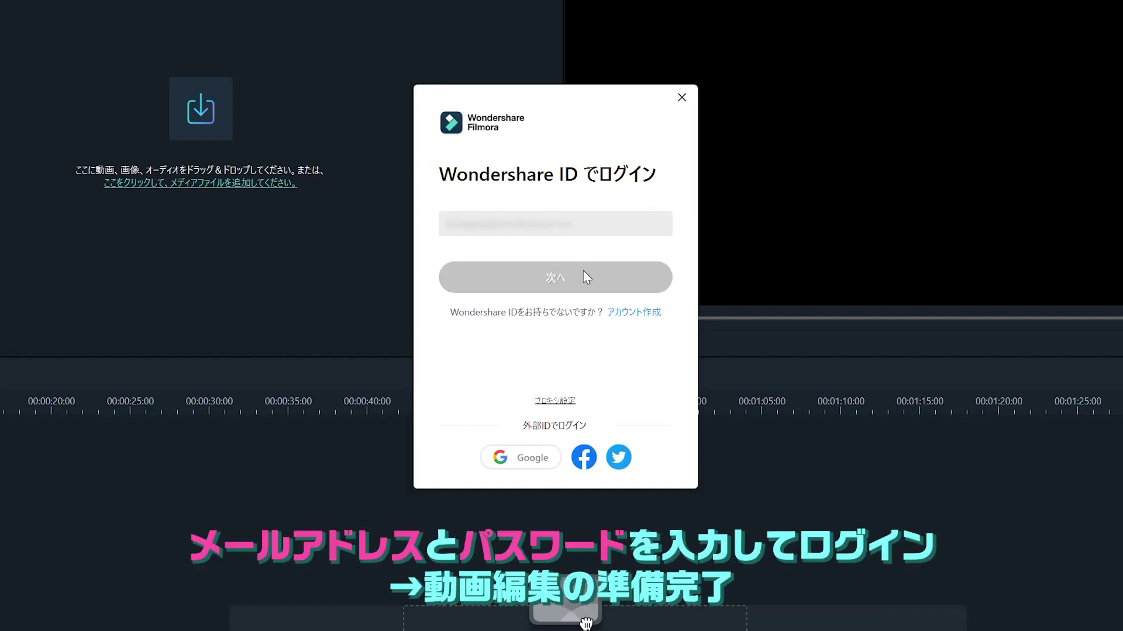
pyautogui.write('●●●●●●●●●●●●●●●●')
pyautogui.click(583, 257)
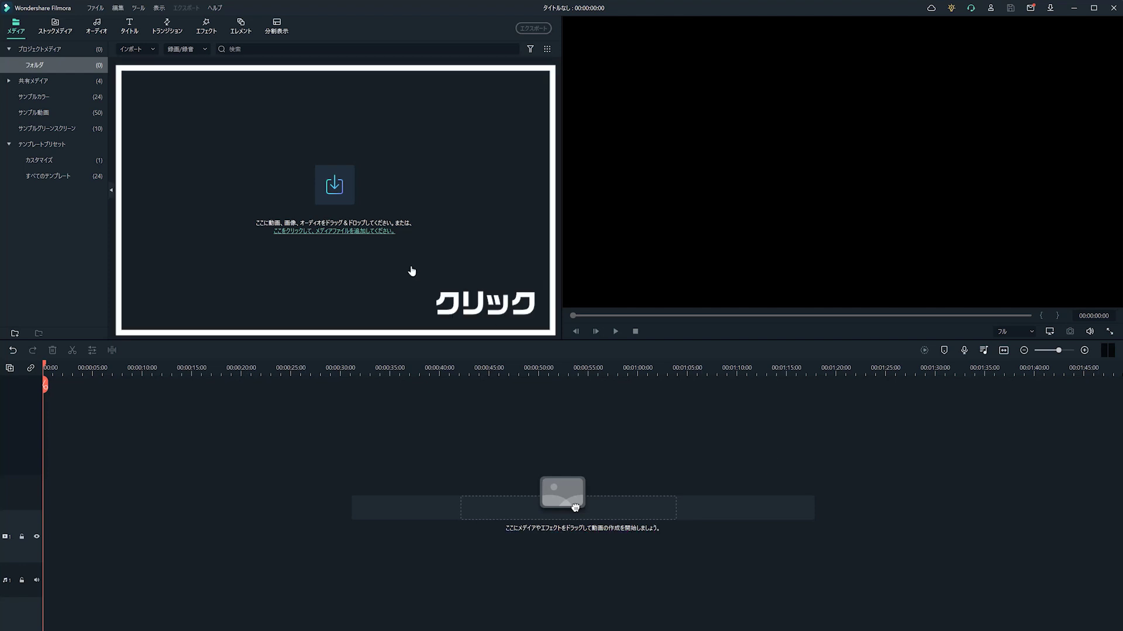
# Import イラスト_デフォ.png, the bubble-gum music, 効果音-キラーン.wav, 写真-食材.jpg, 動画-シルエット.mp4 and 動画-テンション.mp4 into the project media folder
pyautogui.click(336, 186)
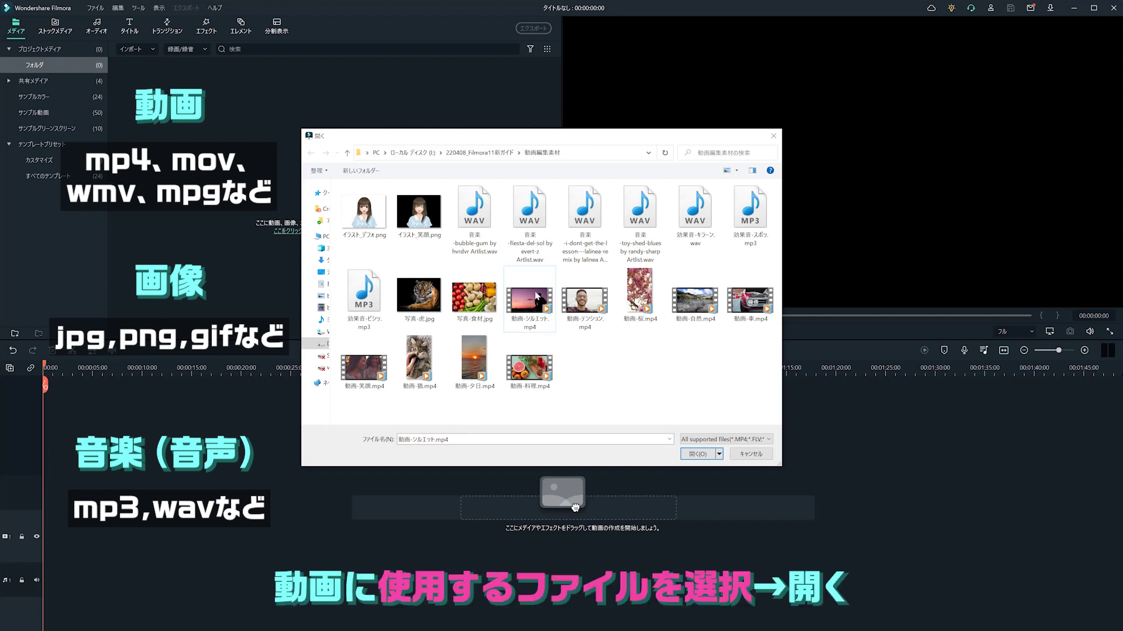
pyautogui.click(364, 212)
pyautogui.keyDown('ctrl'); pyautogui.click(482, 214); pyautogui.keyUp('ctrl')
pyautogui.keyDown('ctrl'); pyautogui.click(695, 212); pyautogui.keyUp('ctrl')
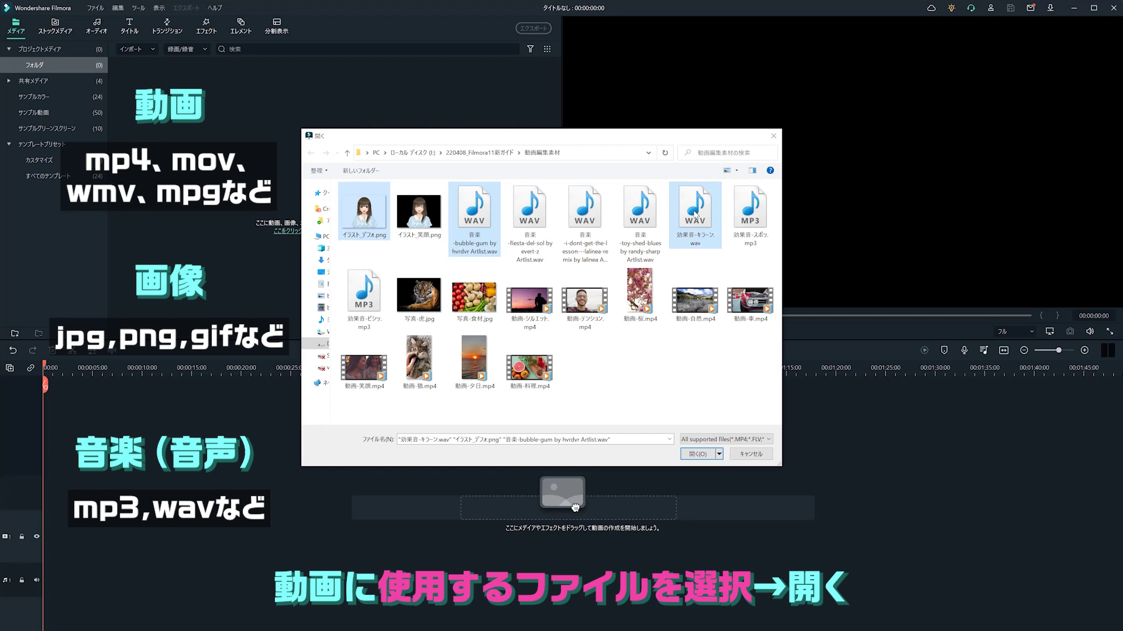
pyautogui.keyDown('ctrl'); pyautogui.click(473, 298); pyautogui.keyUp('ctrl')
pyautogui.keyDown('ctrl'); pyautogui.click(530, 300); pyautogui.keyUp('ctrl')
pyautogui.keyDown('ctrl'); pyautogui.click(591, 304); pyautogui.keyUp('ctrl')
pyautogui.click(698, 455)
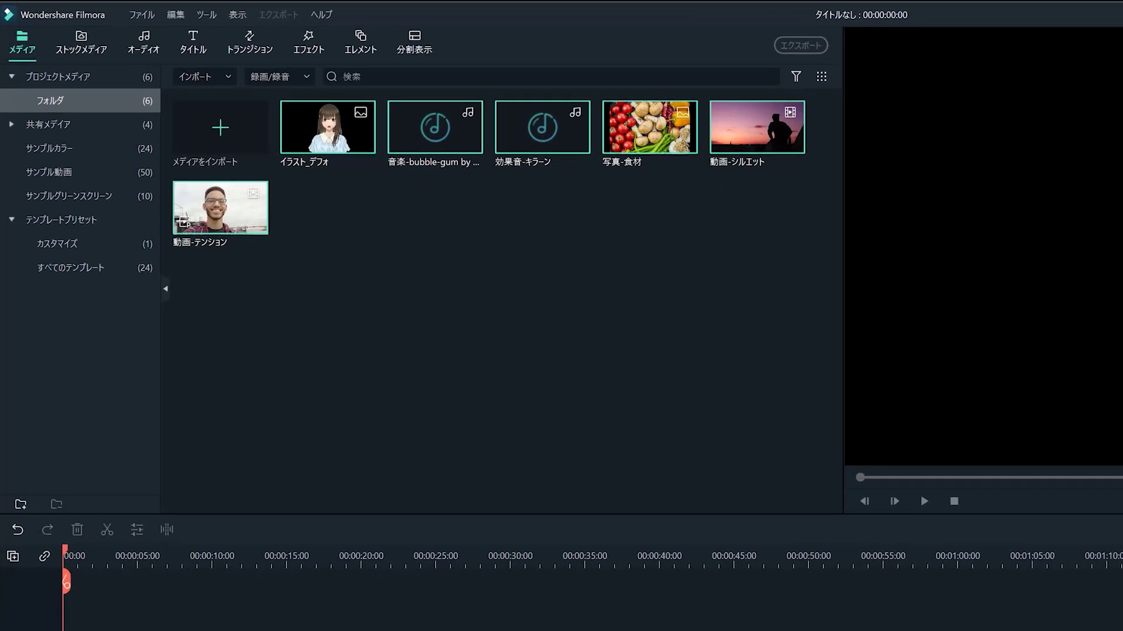
# Browse the Pixabay and Unsplash stock media, and open the sunset woodland video among the downloaded items
pyautogui.click(79, 46)
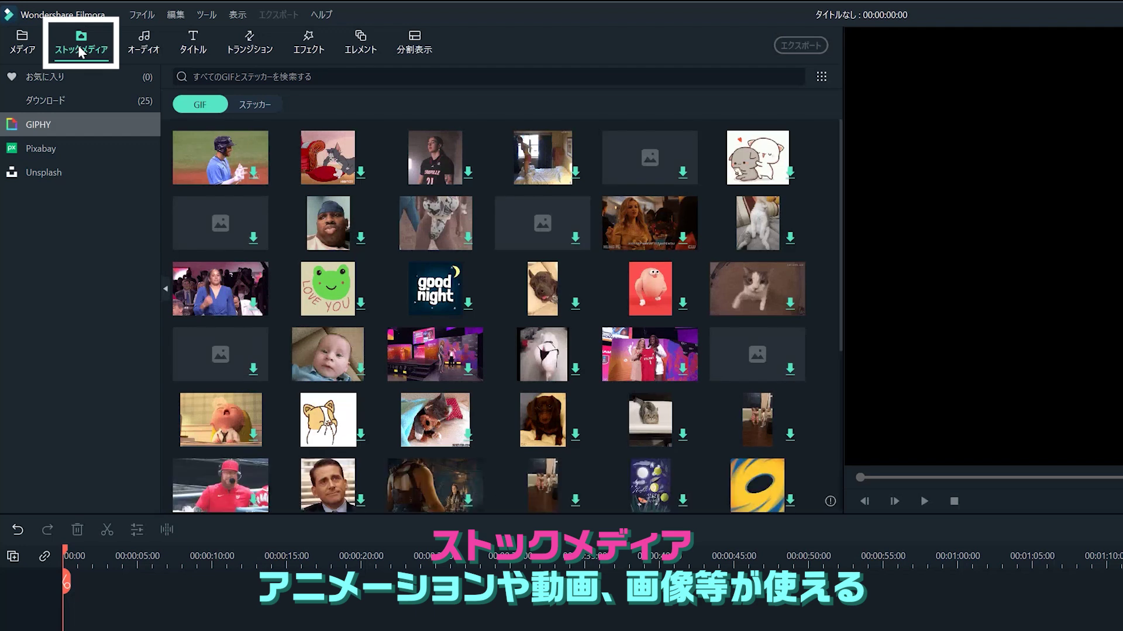
pyautogui.click(58, 147)
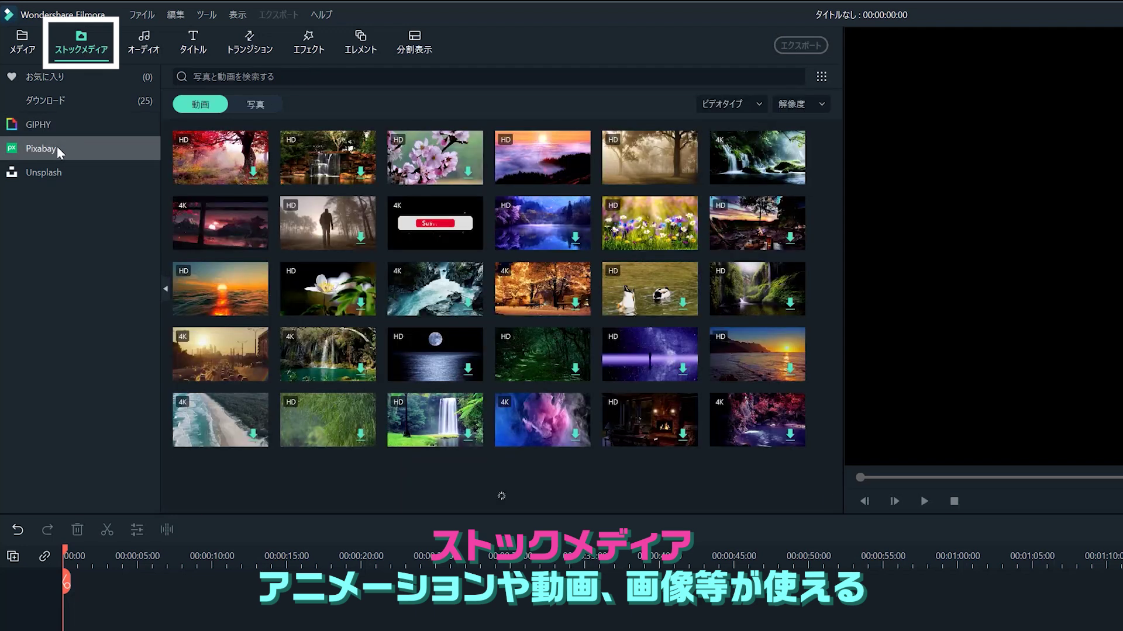
pyautogui.click(59, 177)
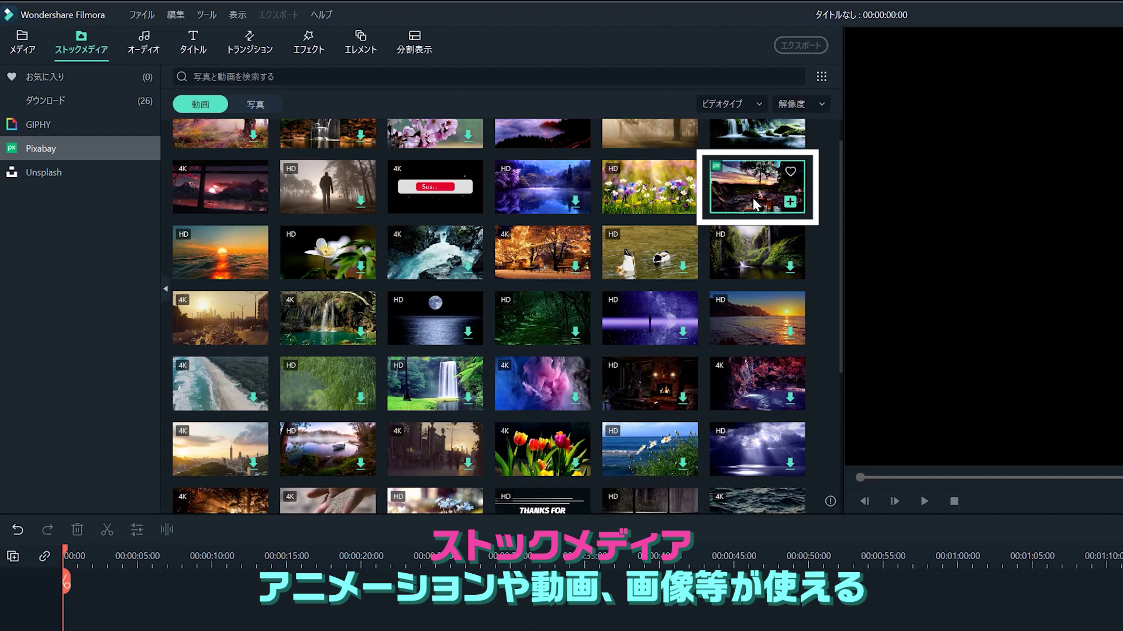
pyautogui.click(127, 94)
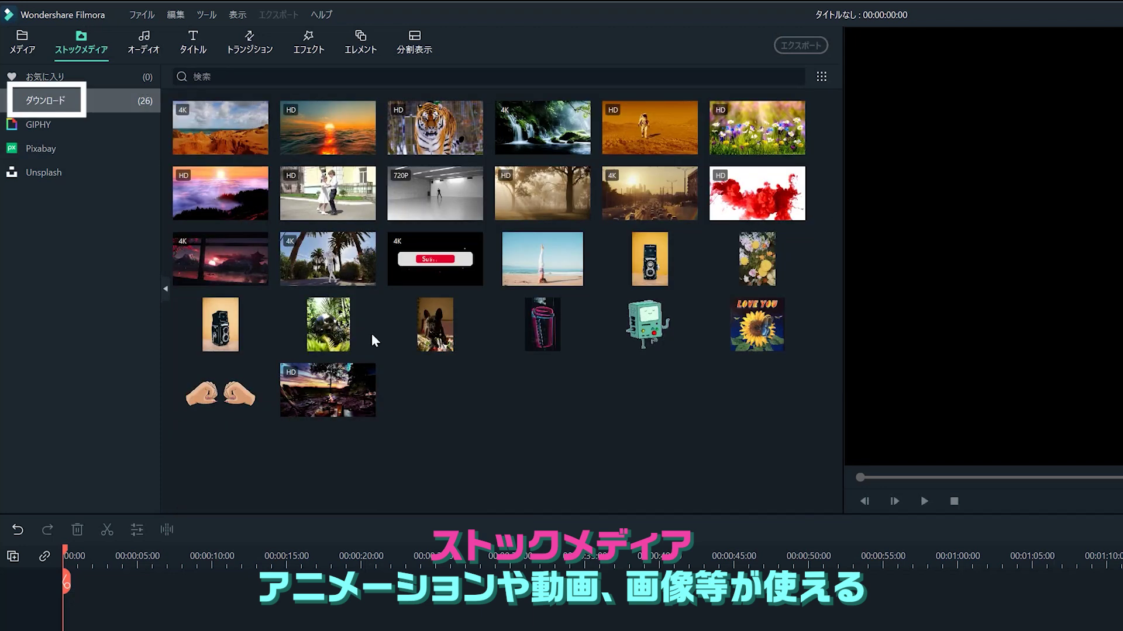
pyautogui.doubleClick(328, 387)
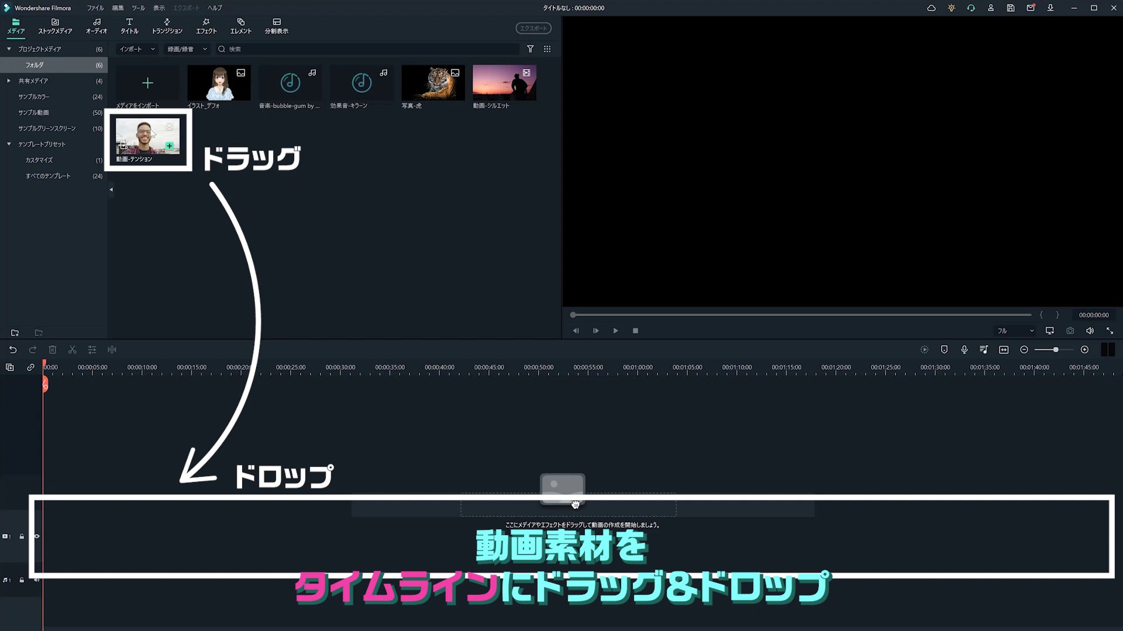
# Place 動画-テンション at the start of the first video track and match the project settings to the media at 1920 x 1080 30fps
pyautogui.moveTo(153, 133)
pyautogui.moveTo(576, 504); pyautogui.dragTo(95, 541)
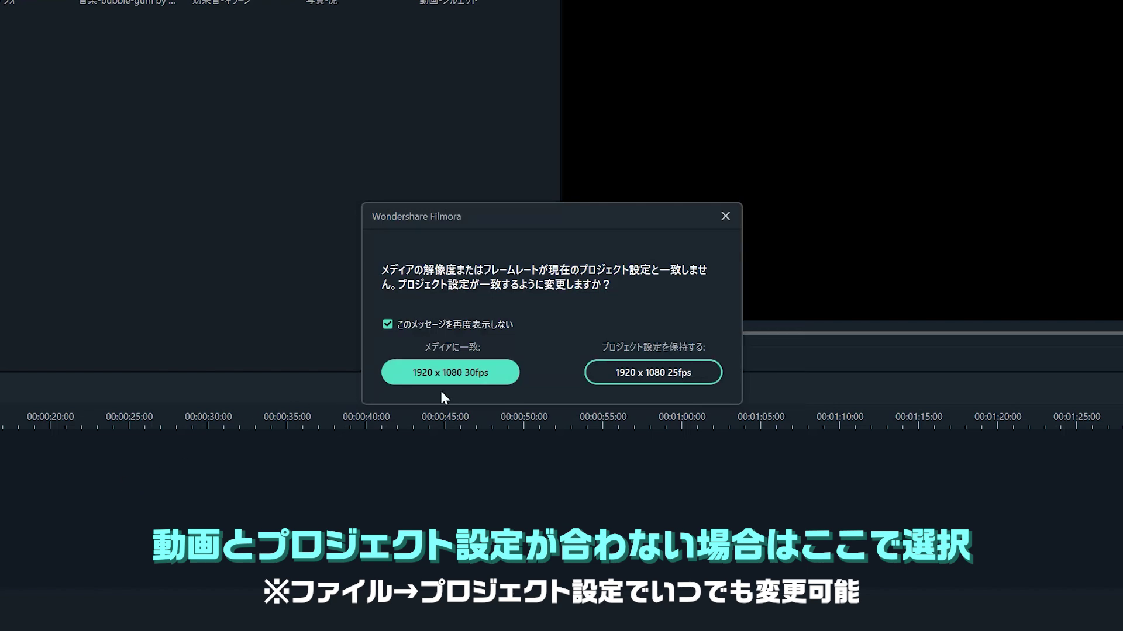
pyautogui.click(444, 372)
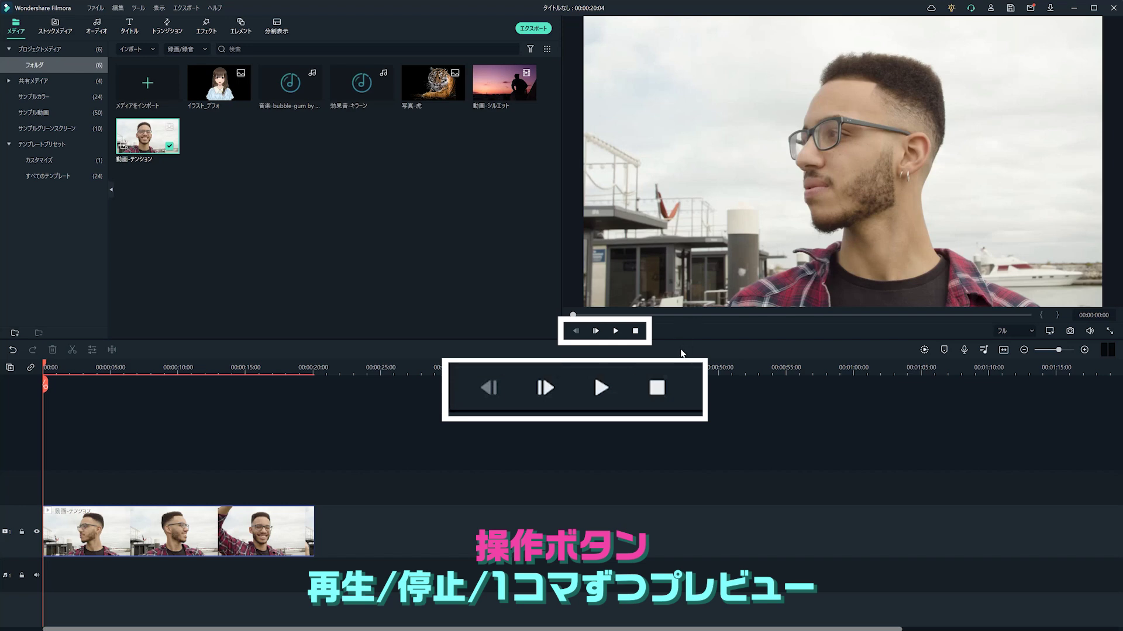
# Preview the clip by playing and pausing it, stepping four frames forward and four frames back, and stopping playback
pyautogui.click(616, 331)
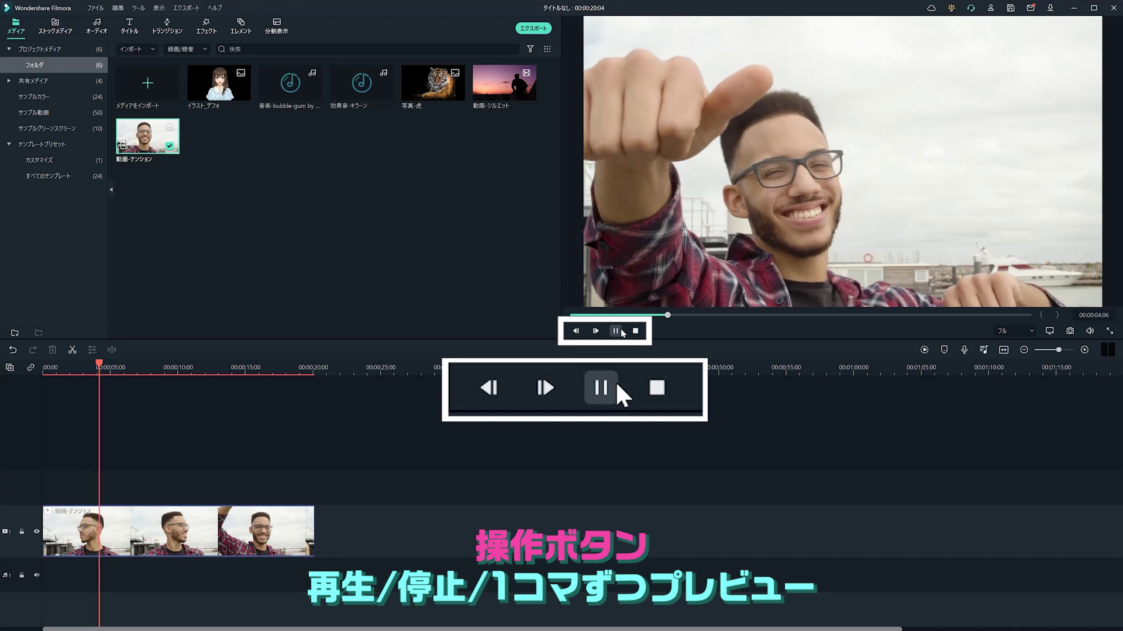
pyautogui.click(615, 331)
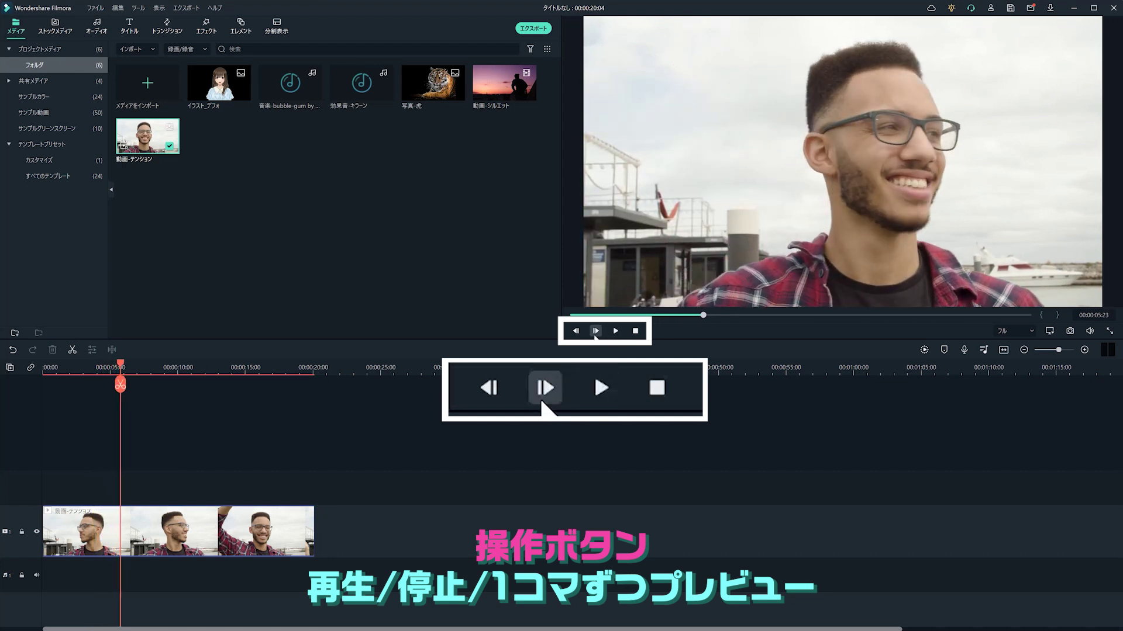
pyautogui.click(596, 331)
pyautogui.click(596, 331)
pyautogui.click(596, 331)
pyautogui.click(595, 331)
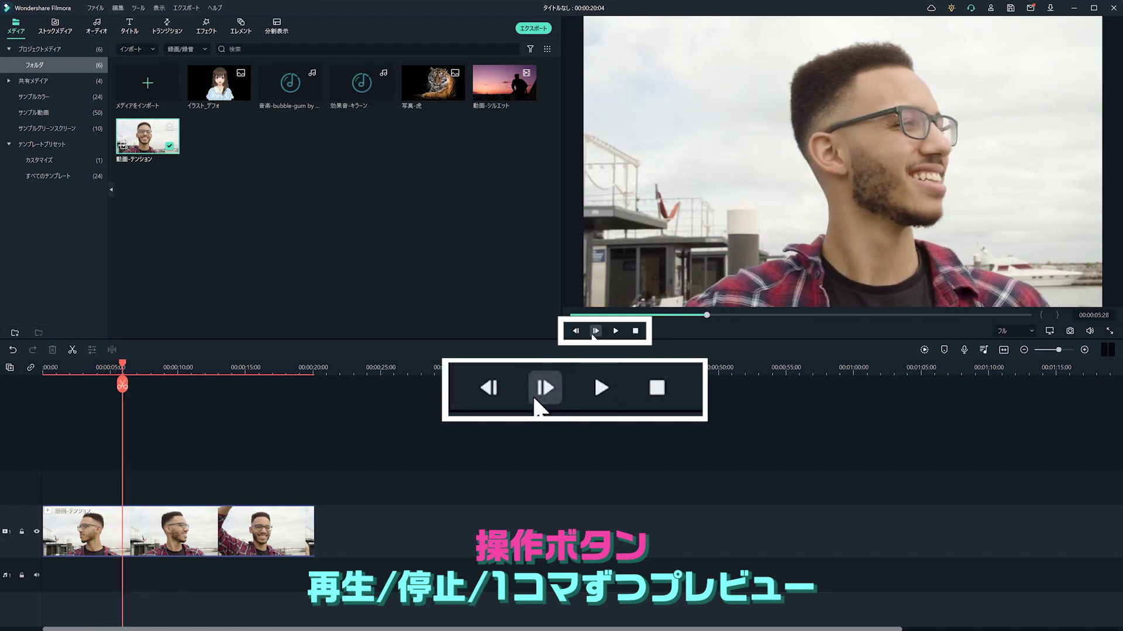
pyautogui.click(575, 332)
pyautogui.click(576, 332)
pyautogui.click(576, 332)
pyautogui.click(575, 332)
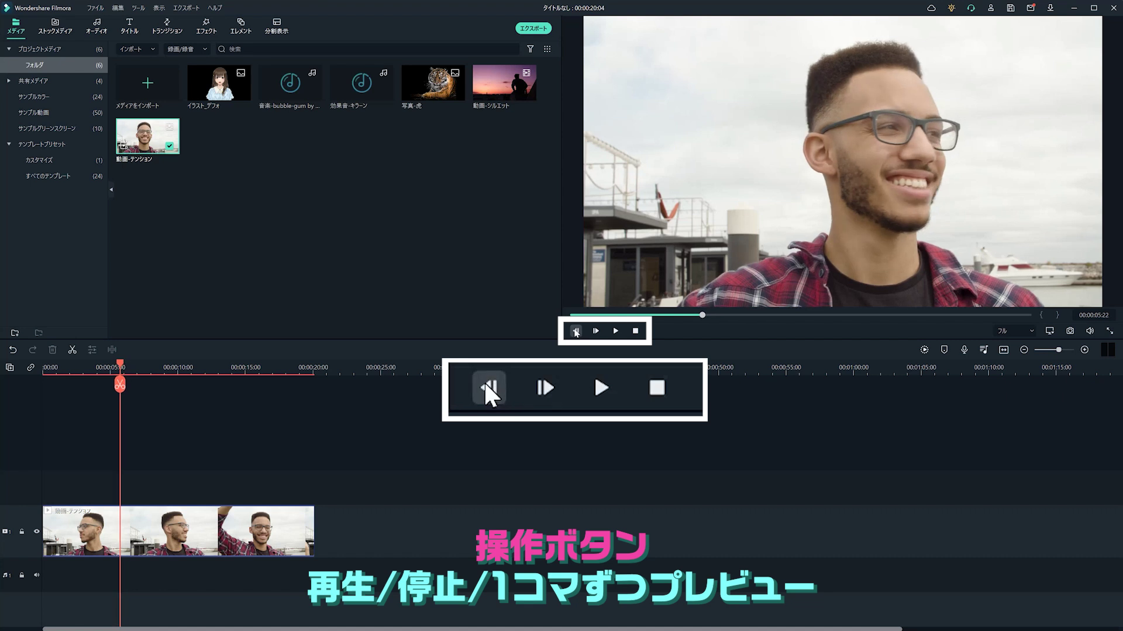
pyautogui.click(635, 332)
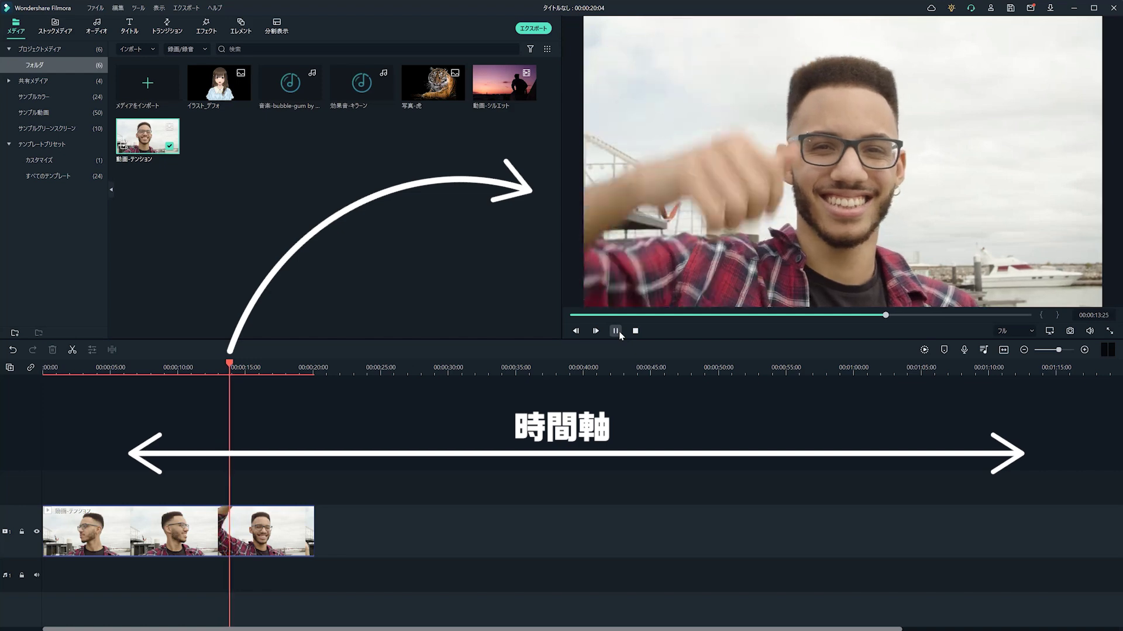
# Pause the playback and move the playhead along the timeline to examine other moments of the clip
pyautogui.click(619, 331)
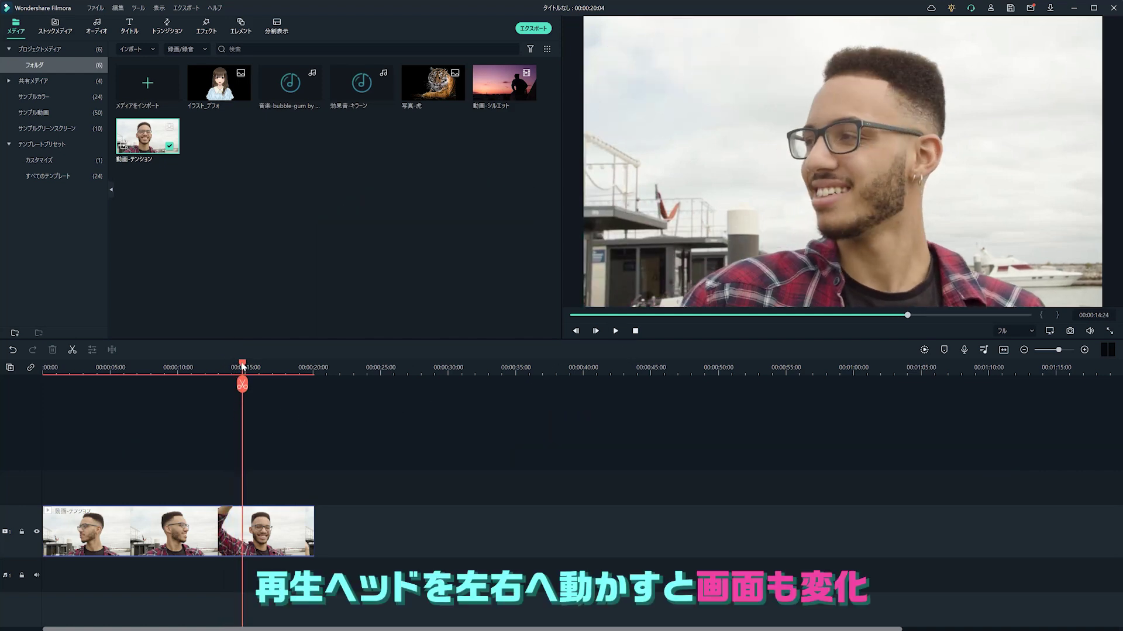
pyautogui.moveTo(242, 366)
pyautogui.mouseDown()
pyautogui.moveTo(82, 372)
pyautogui.moveTo(189, 386)
pyautogui.moveTo(262, 383)
pyautogui.moveTo(88, 380)
pyautogui.moveTo(302, 380)
pyautogui.moveTo(143, 380)
pyautogui.mouseUp()
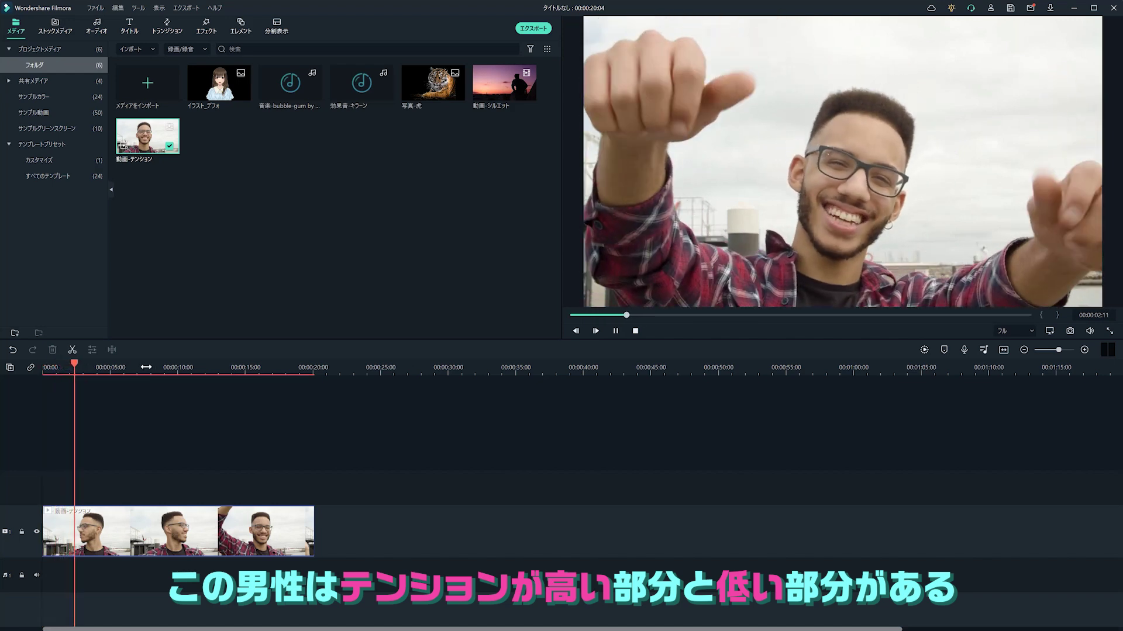
pyautogui.click(175, 366)
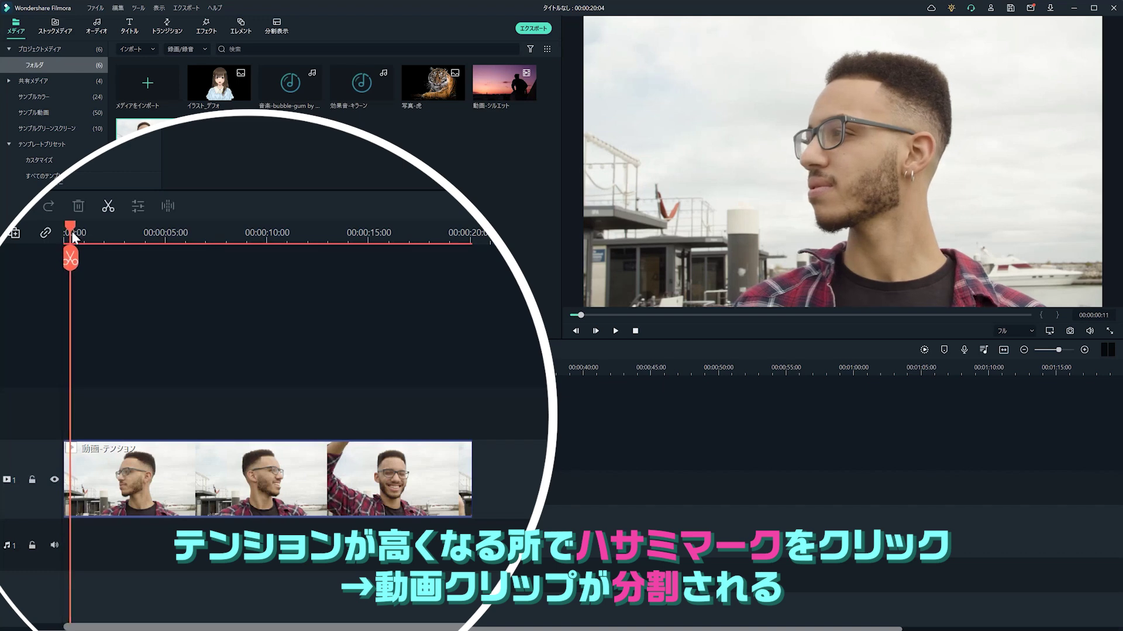
# Split the 動画-テンション clip at 00:00:01:15, where the man faces the camera smiling
pyautogui.moveTo(82, 237); pyautogui.dragTo(92, 239)
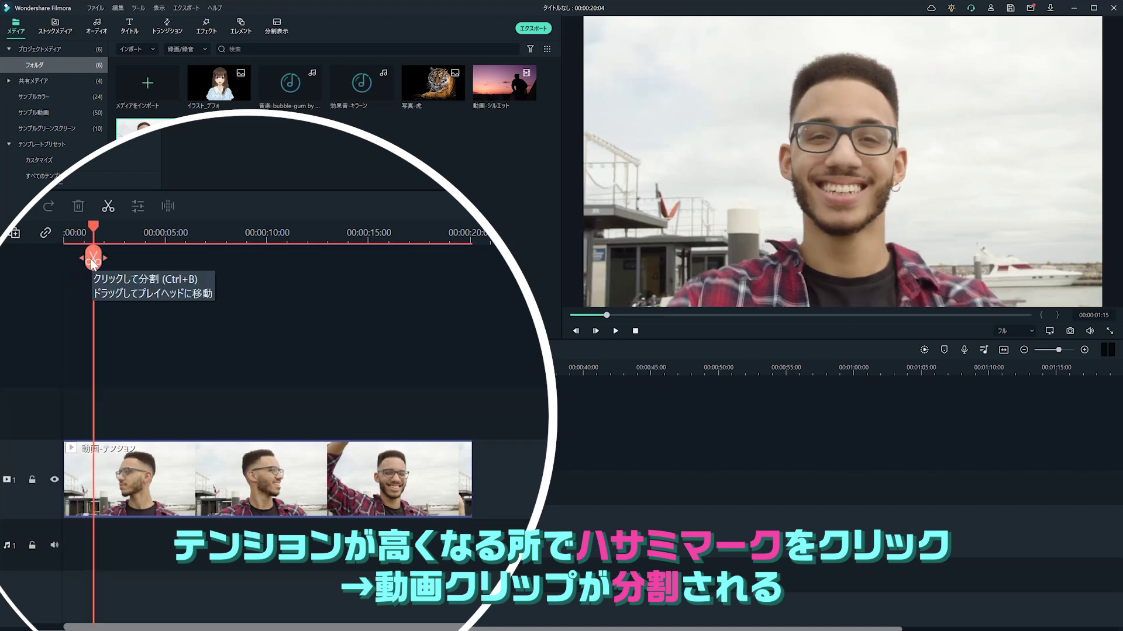
pyautogui.click(93, 262)
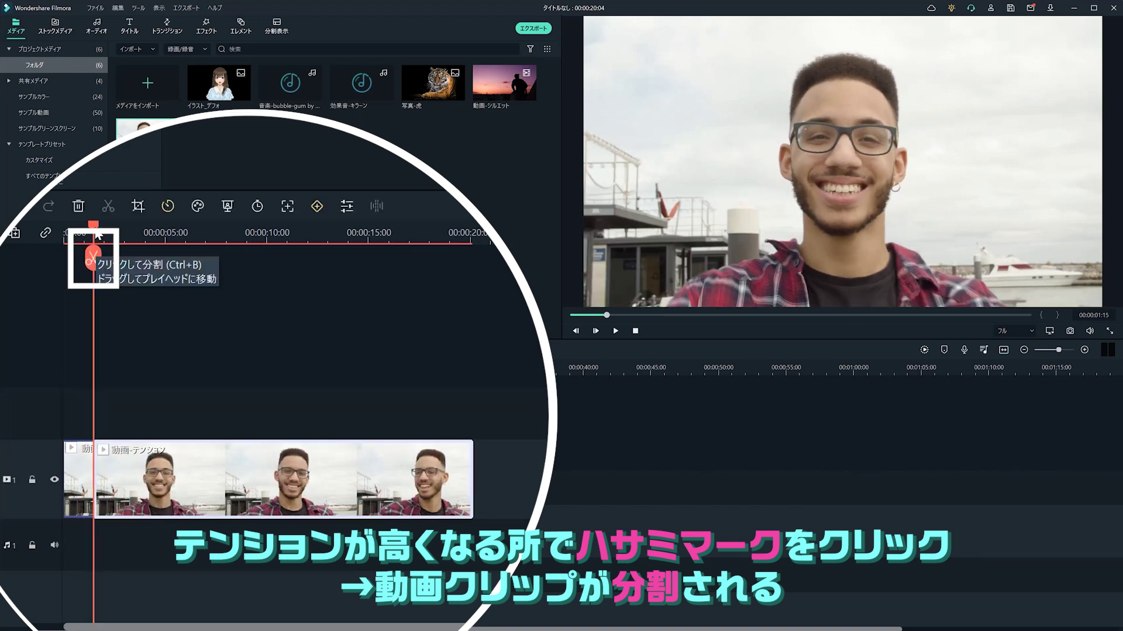
pyautogui.moveTo(95, 228); pyautogui.dragTo(123, 236)
pyautogui.click(161, 412)
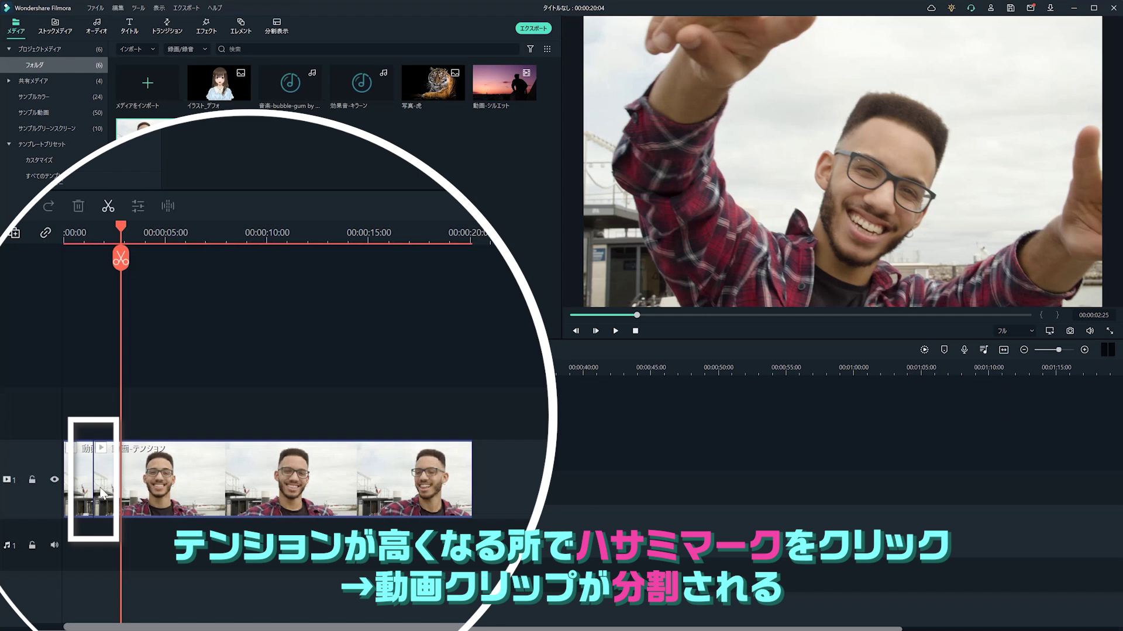
# Delete the short low-energy segment before the split so the high-energy part starts the timeline
pyautogui.click(81, 488)
pyautogui.click(136, 481)
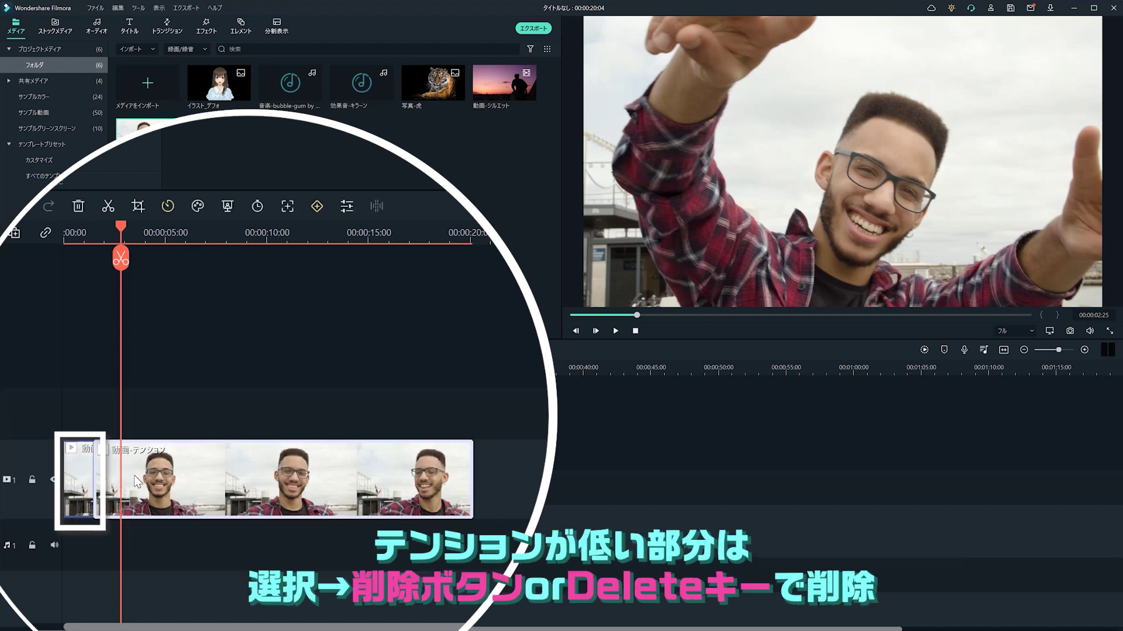
pyautogui.click(120, 413)
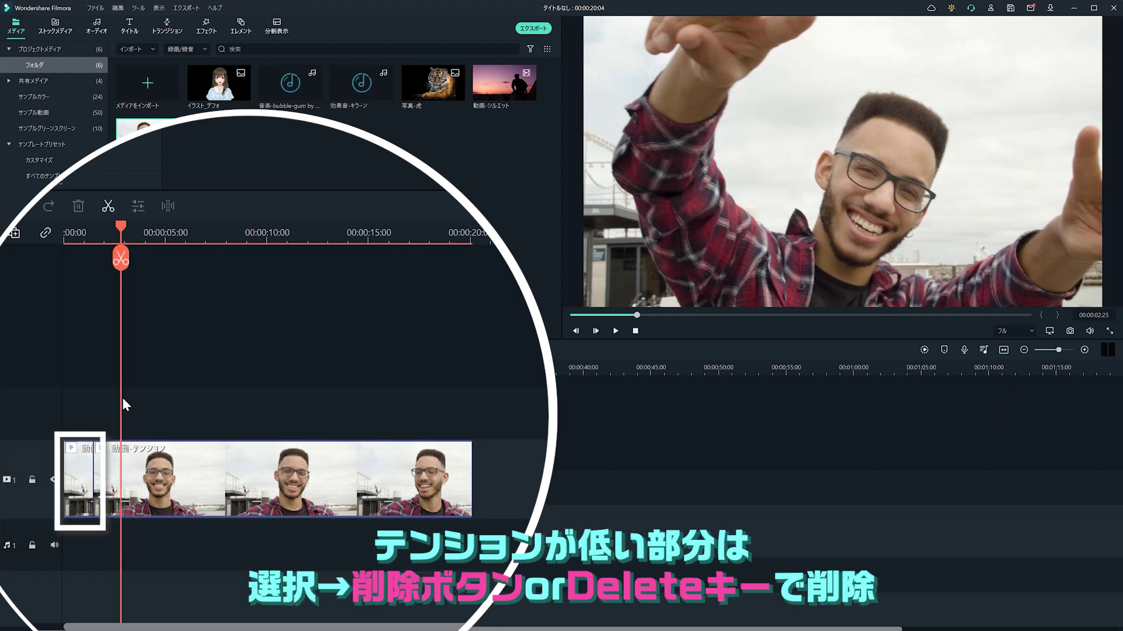
pyautogui.click(73, 475)
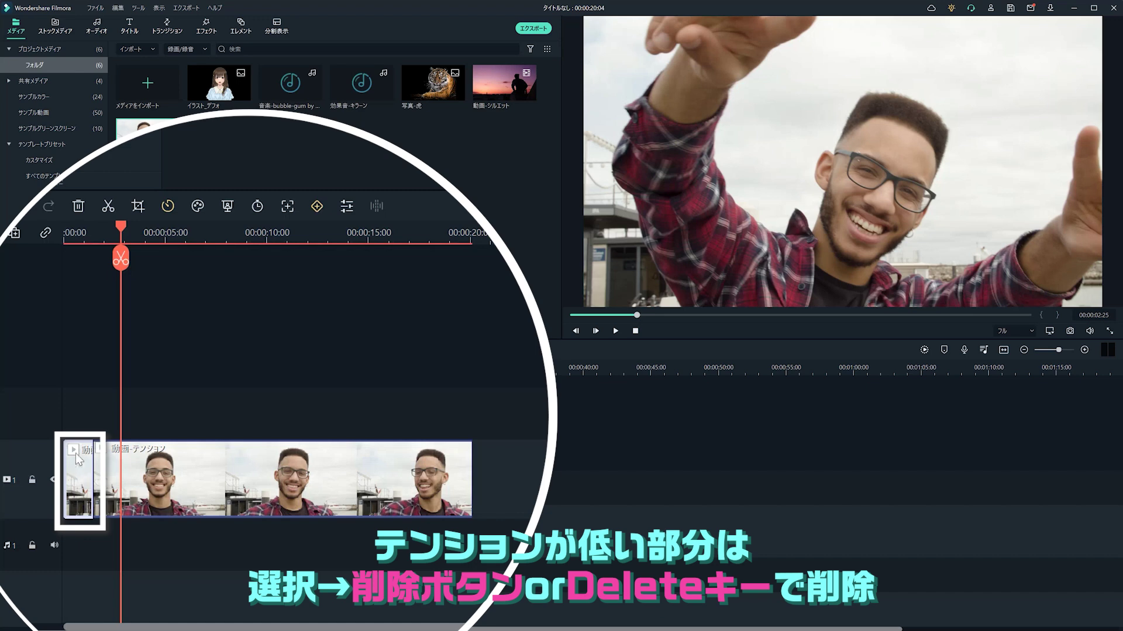
pyautogui.click(78, 205)
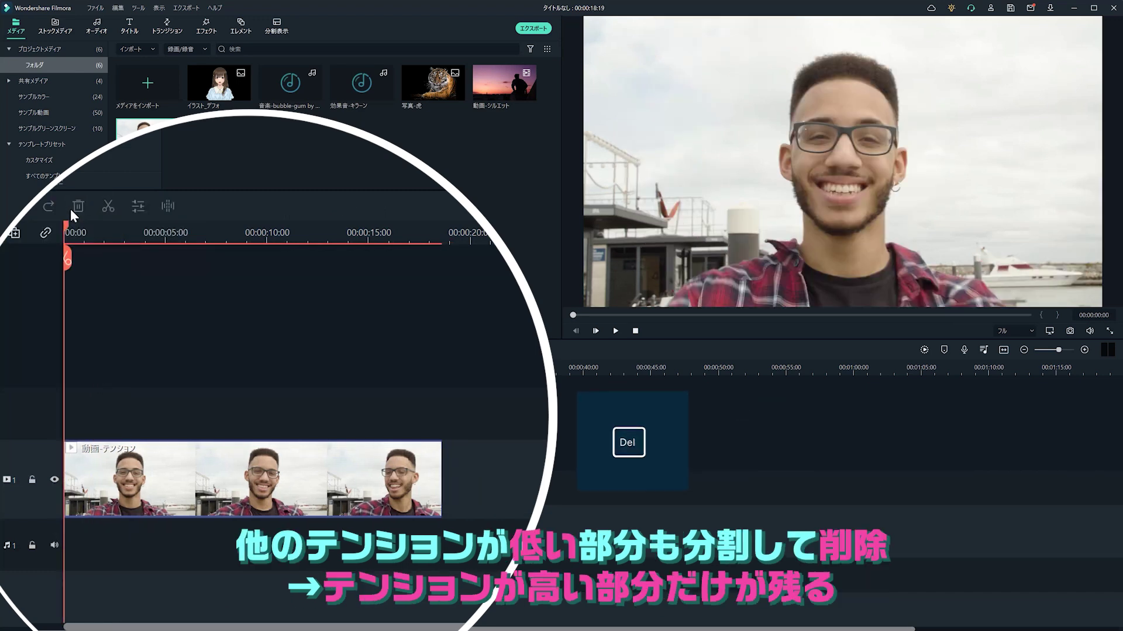
# Split the remaining clip at 00:00:02:24 and 00:00:14:15, and delete the segment between the two cuts
pyautogui.moveTo(118, 293); pyautogui.dragTo(358, 321)
pyautogui.click(118, 257)
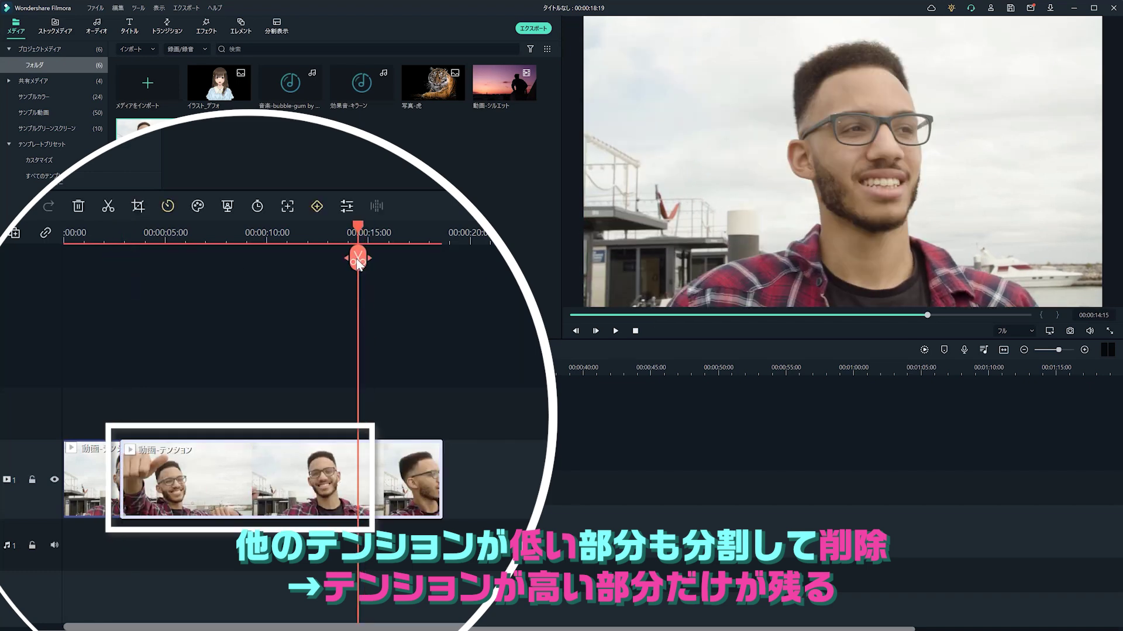
pyautogui.click(358, 259)
pyautogui.click(279, 472)
pyautogui.click(77, 207)
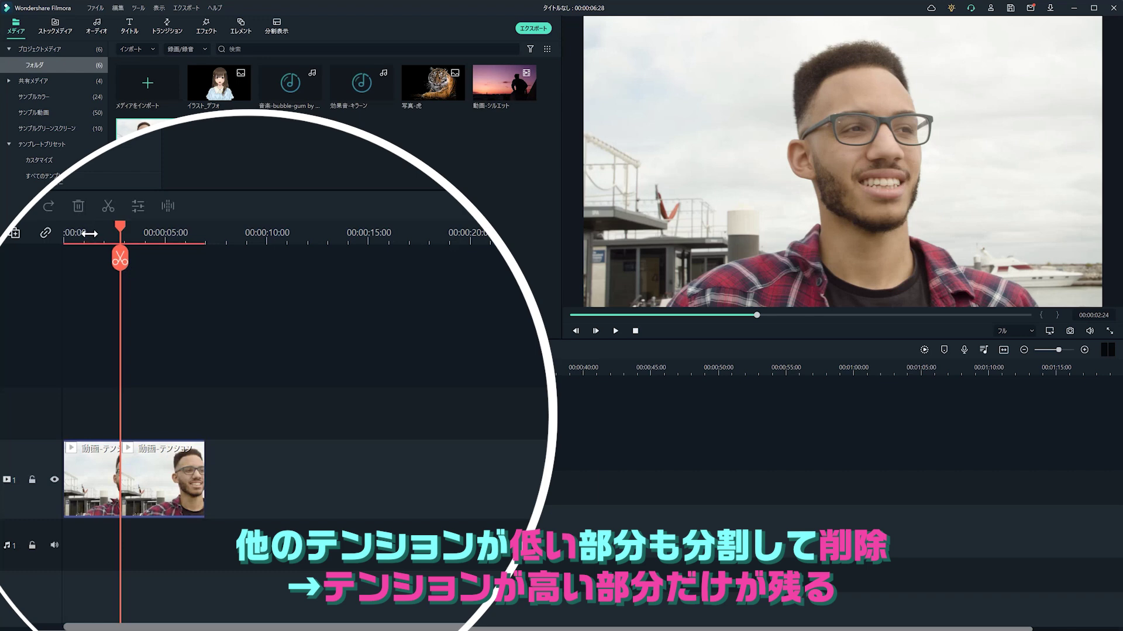
# Play back the trimmed video on the timeline to check the cuts
pyautogui.click(575, 331)
pyautogui.click(615, 331)
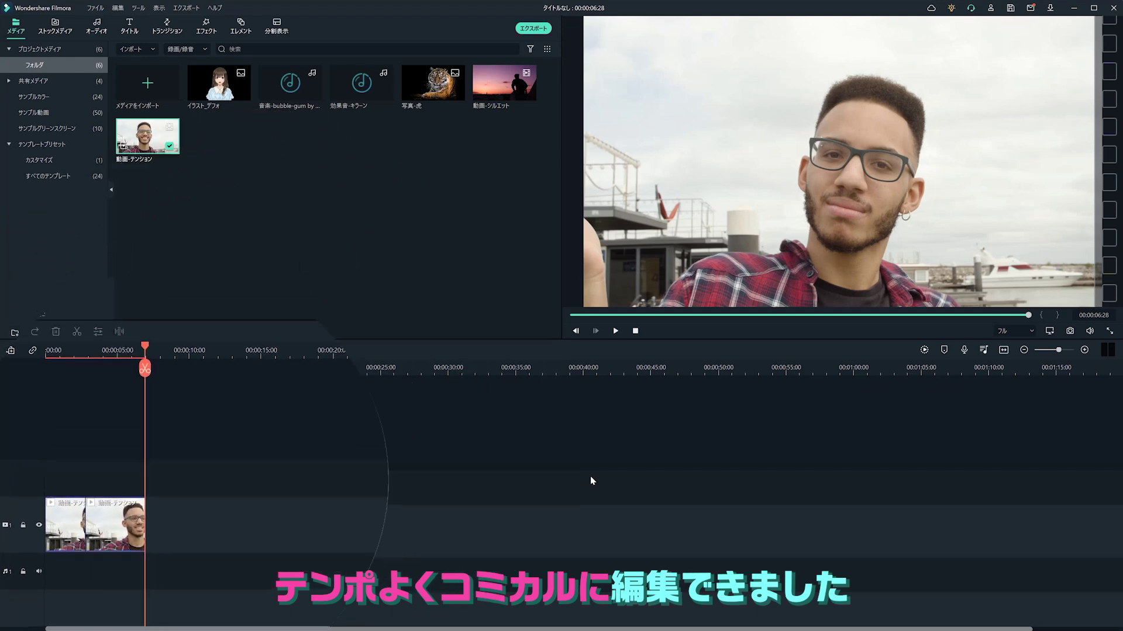
pyautogui.press('space')
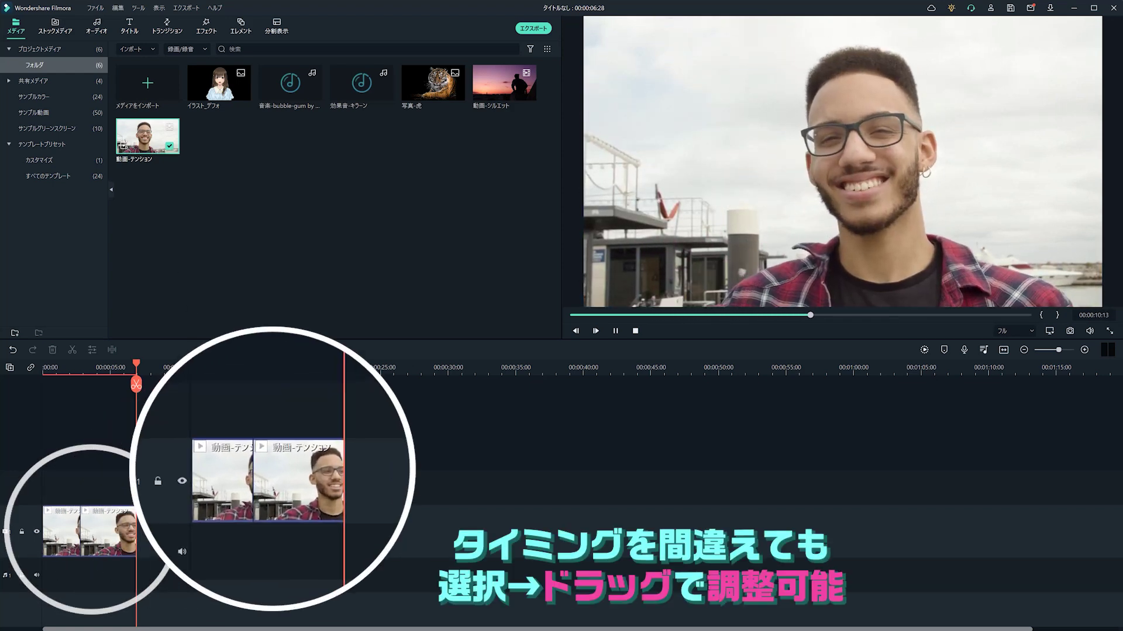
# Shift the cut point by trimming the start of the second 動画-テンション segment on the timeline
pyautogui.click(158, 381)
pyautogui.click(120, 469)
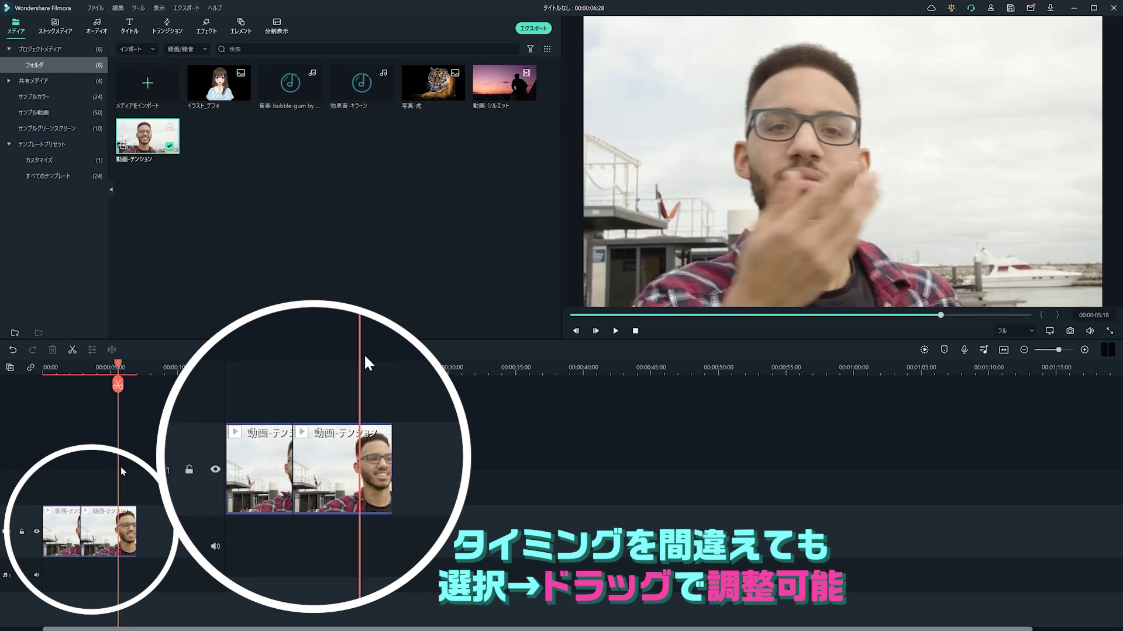
pyautogui.click(106, 533)
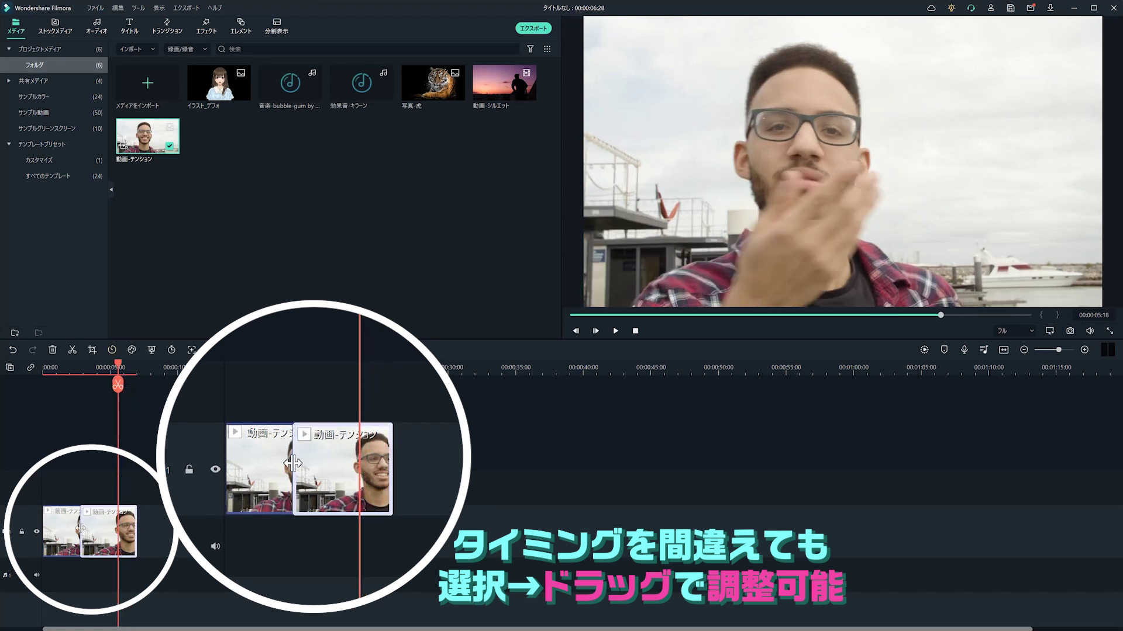
pyautogui.moveTo(80, 529); pyautogui.dragTo(92, 539)
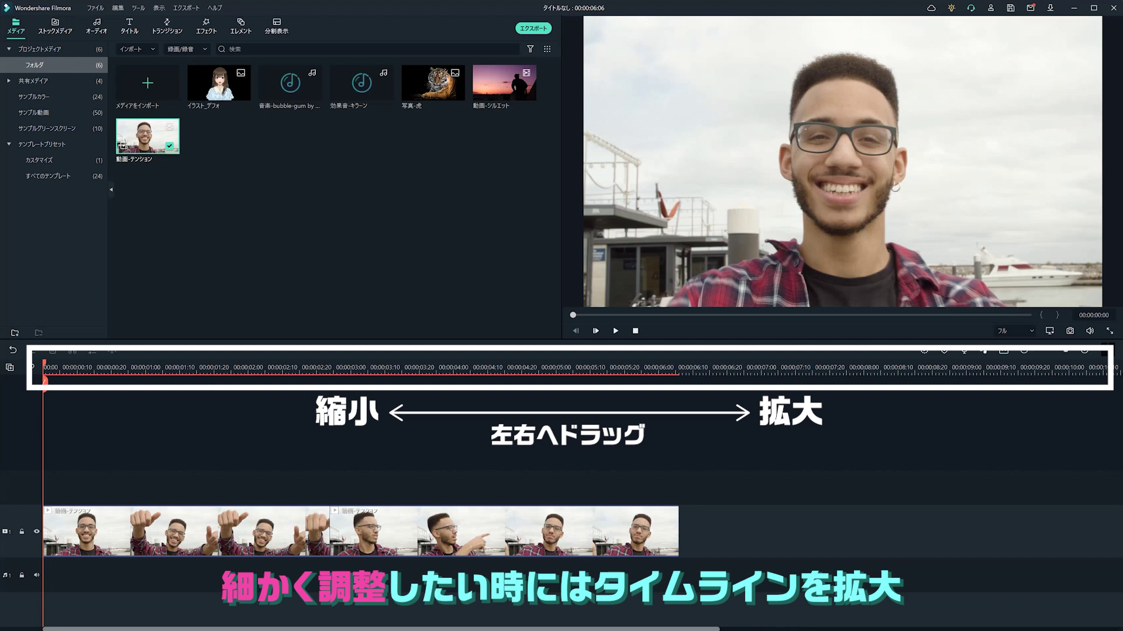
# Enlarge the timeline scale and extend the end of the first 動画-テンション segment slightly for a finer cut
pyautogui.moveTo(487, 366); pyautogui.dragTo(773, 370)
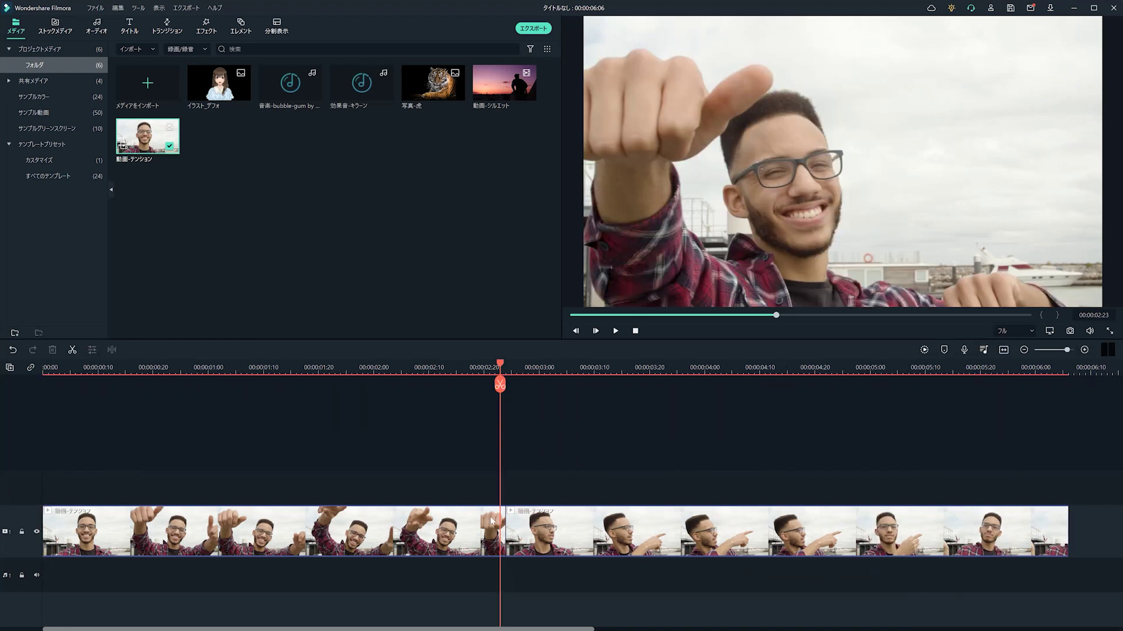
pyautogui.click(503, 529)
pyautogui.moveTo(503, 524)
pyautogui.mouseDown()
pyautogui.moveTo(481, 529)
pyautogui.moveTo(504, 529)
pyautogui.mouseUp()
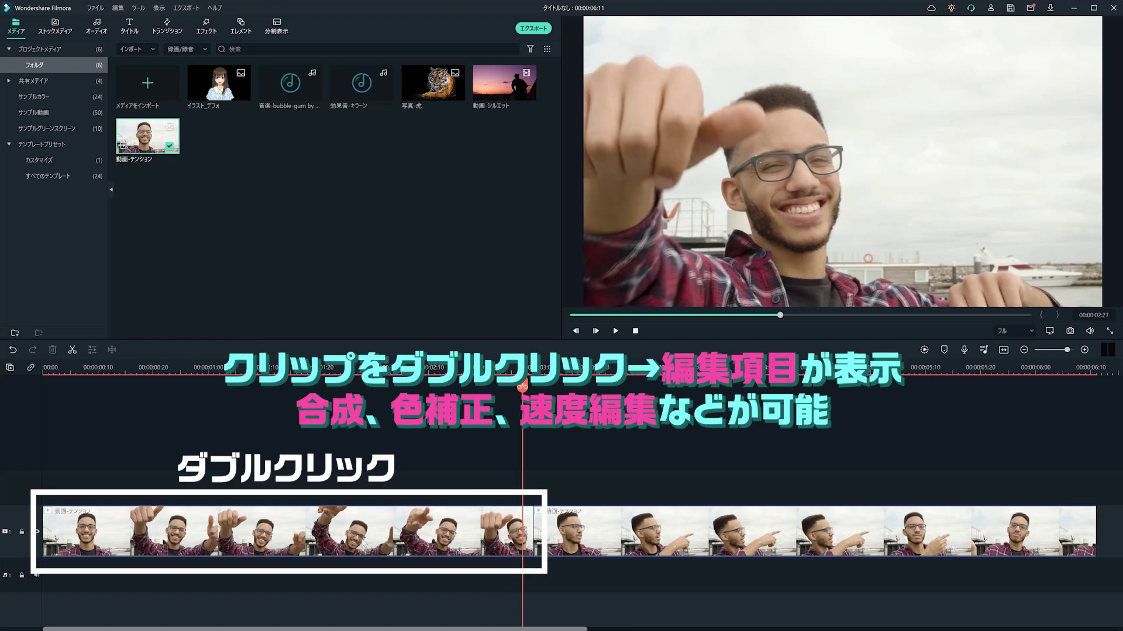
# Open the first segment's edit settings and try a constant speed of about 9.95
pyautogui.click(363, 541)
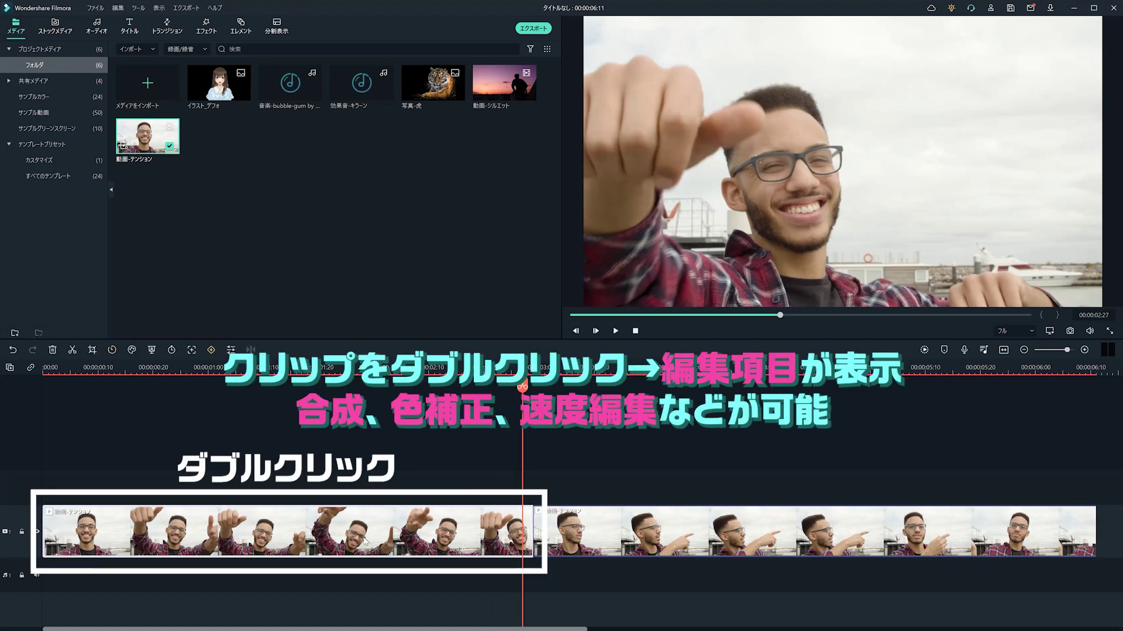
pyautogui.doubleClick(363, 541)
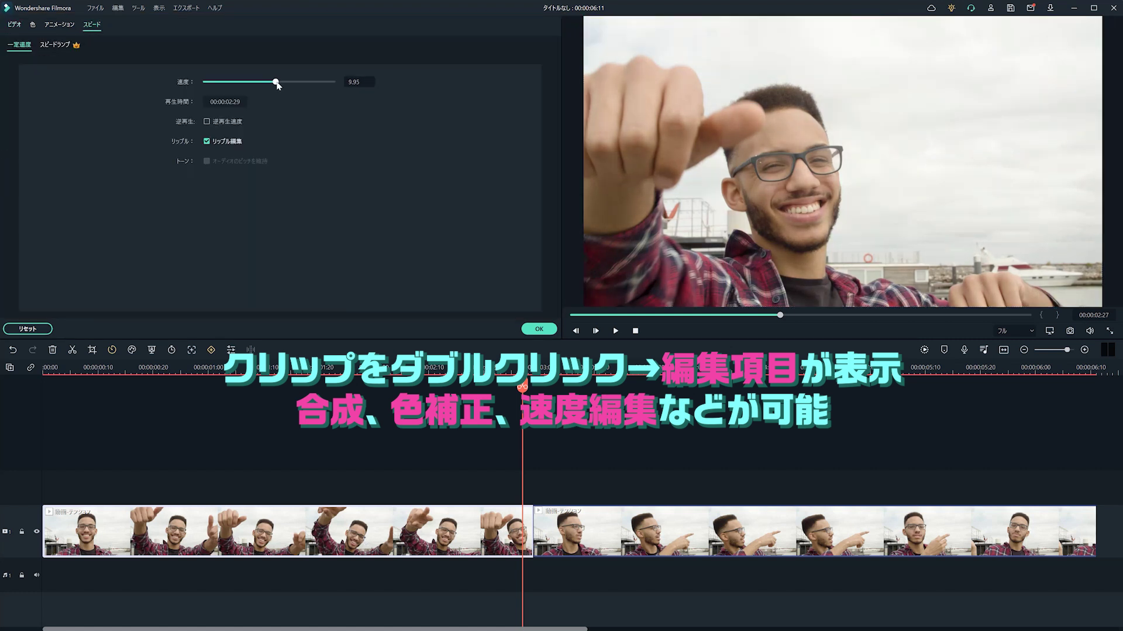
pyautogui.moveTo(278, 84); pyautogui.dragTo(279, 84)
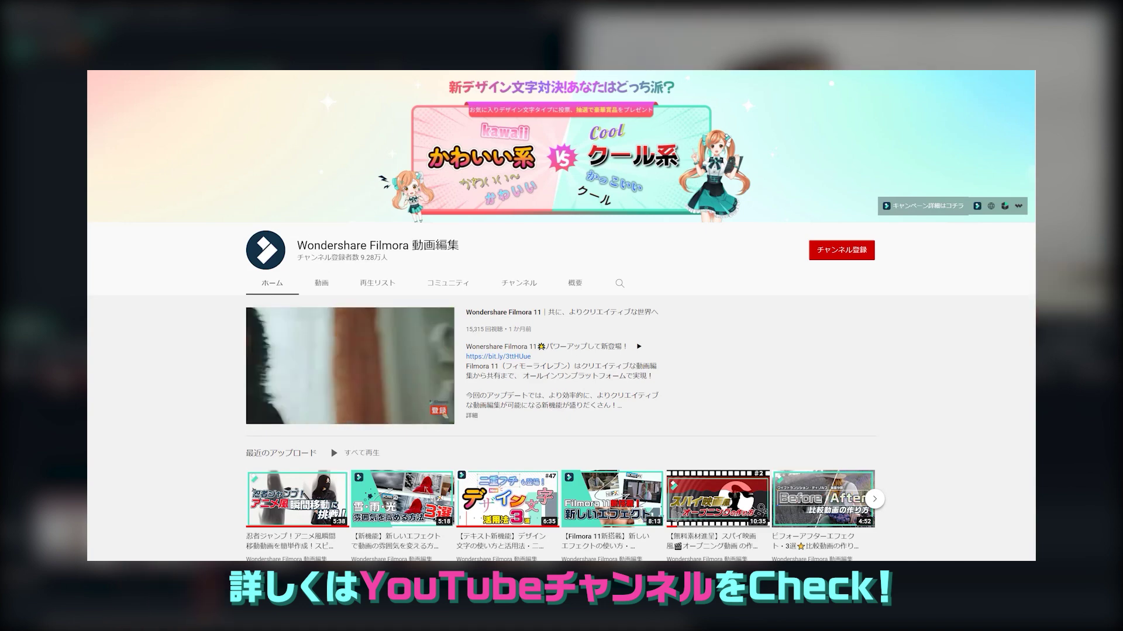
# Browse the home page of the Wondershare Filmora YouTube channel for further tutorials
pyautogui.scroll(-4, 561, 315)
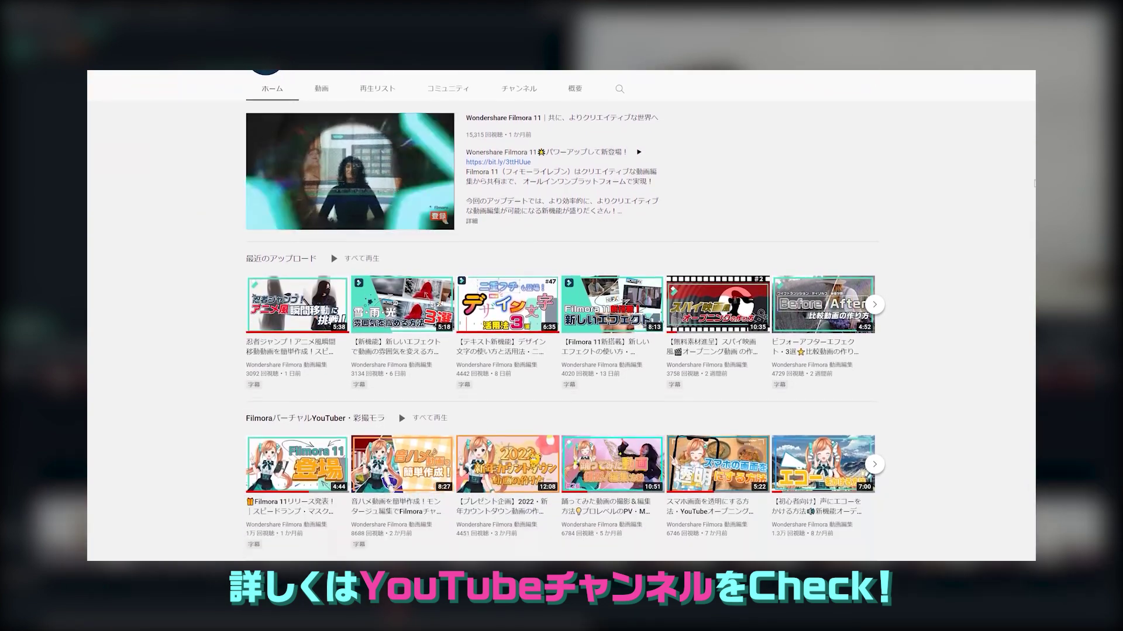
pyautogui.scroll(-5, 561, 316)
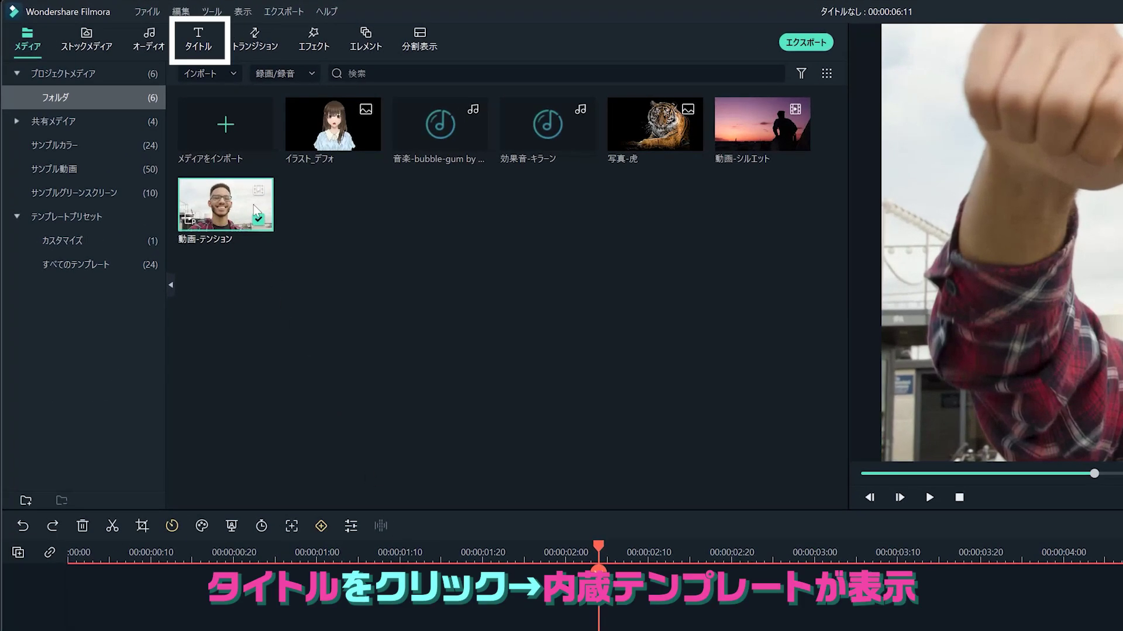
# Browse the built-in title templates and preview the design and motion of 下三分の一24 and タイトル16
pyautogui.click(204, 35)
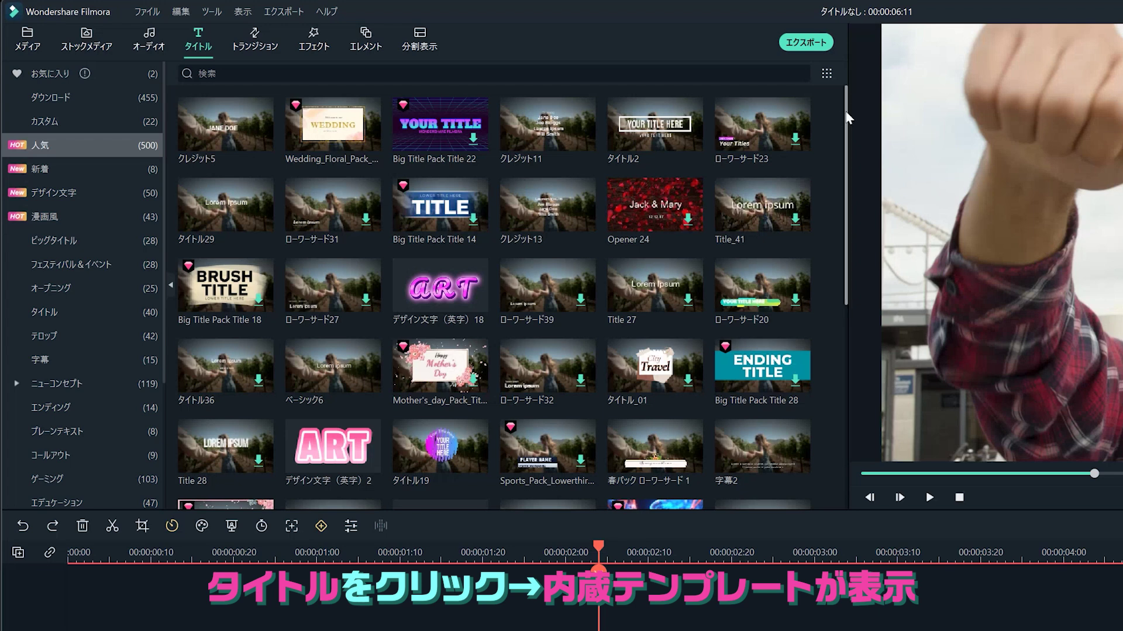
pyautogui.moveTo(843, 121); pyautogui.dragTo(819, 327)
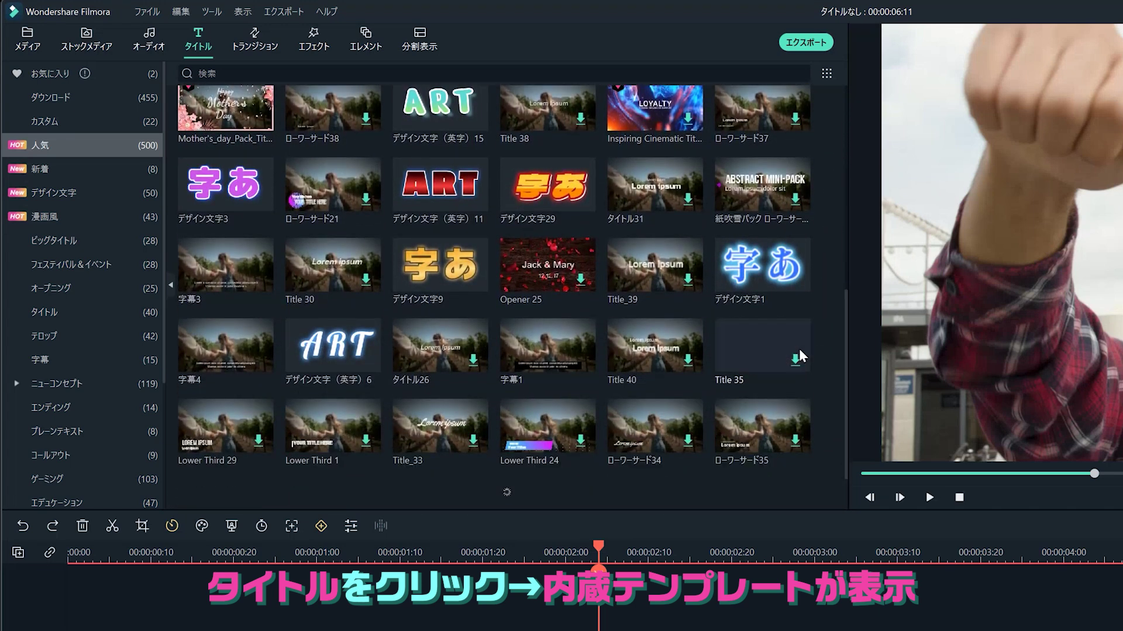
pyautogui.scroll(-3, 546, 208)
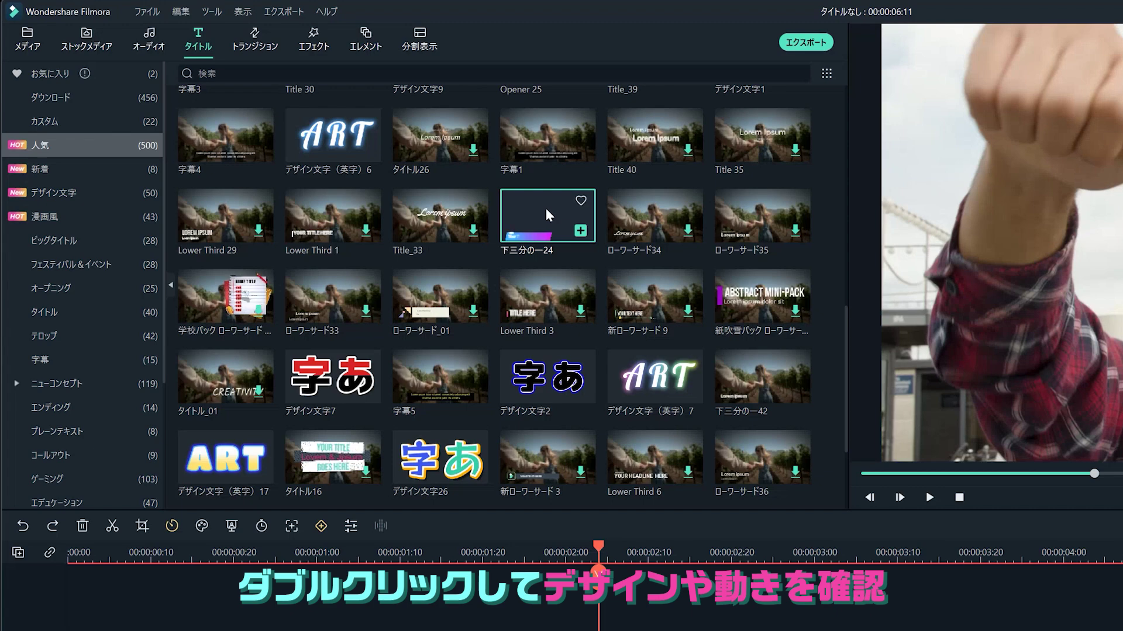
pyautogui.doubleClick(546, 216)
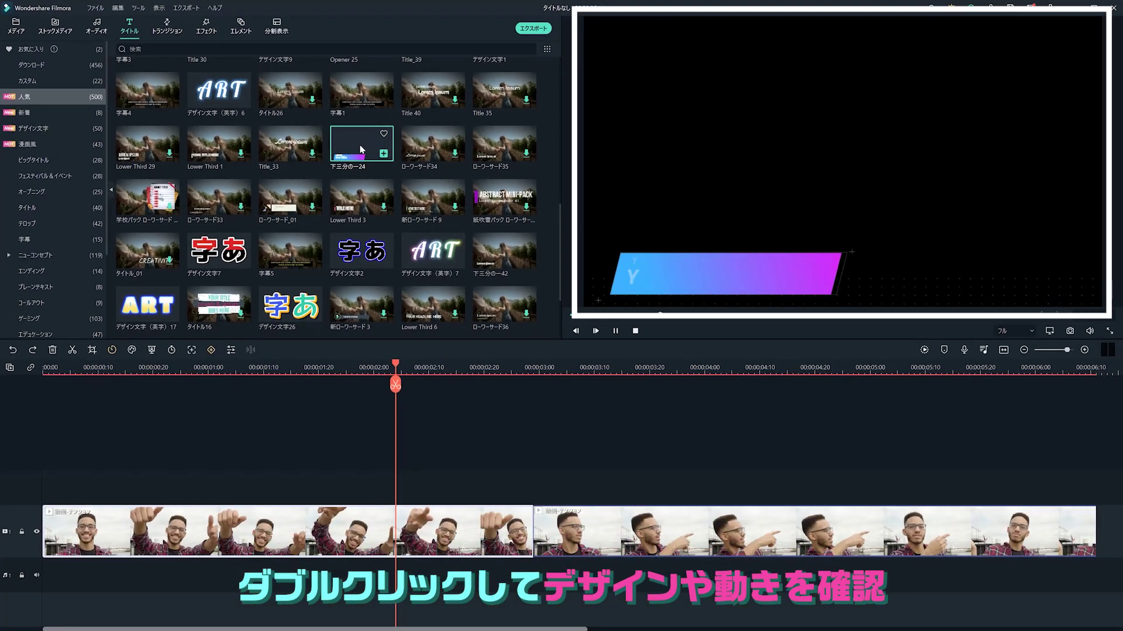
pyautogui.doubleClick(215, 310)
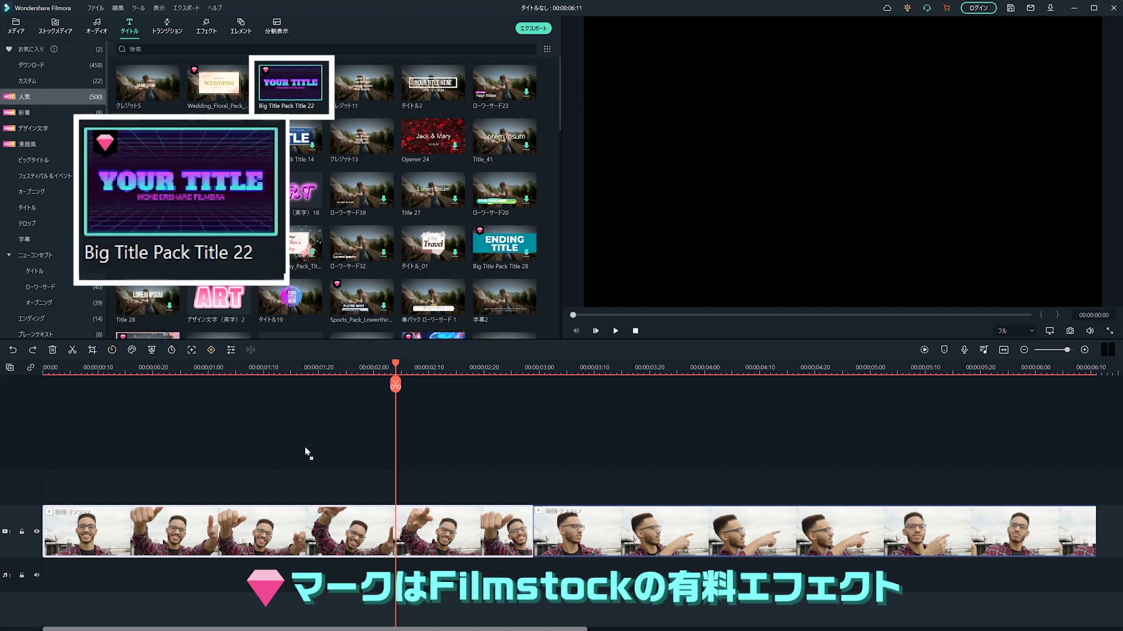
pyautogui.moveTo(306, 453); pyautogui.dragTo(304, 480)
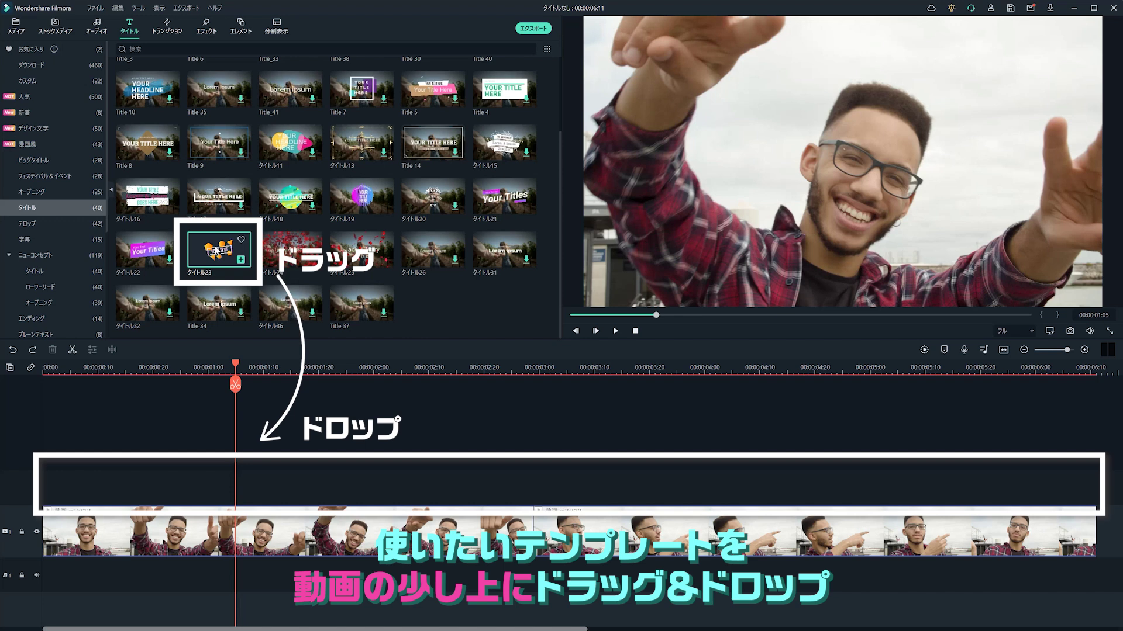
# Place the タイトル23 template on the track above the video at the start of the timeline and play it back
pyautogui.moveTo(216, 252); pyautogui.dragTo(41, 500)
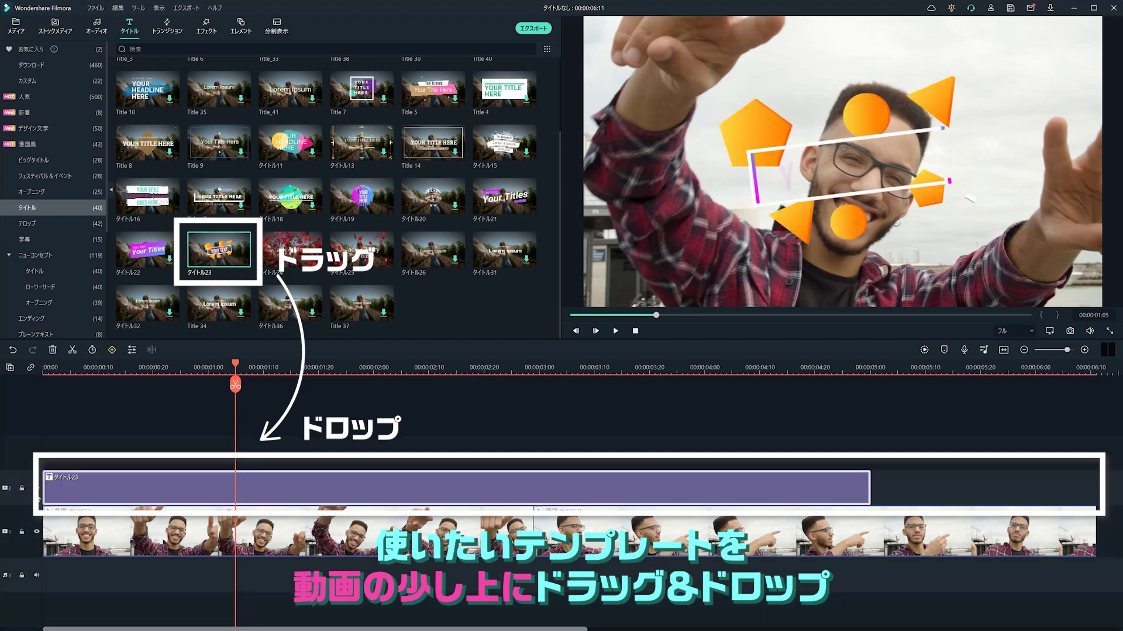
pyautogui.moveTo(286, 376); pyautogui.dragTo(180, 380)
pyautogui.moveTo(98, 438); pyautogui.dragTo(65, 409)
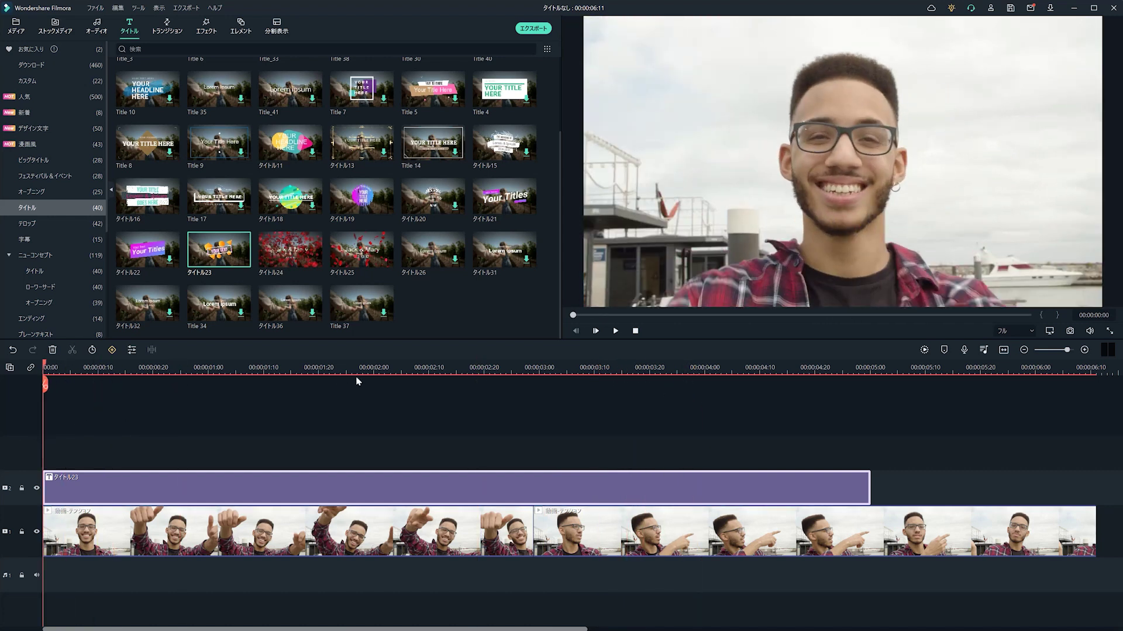
pyautogui.press('space')
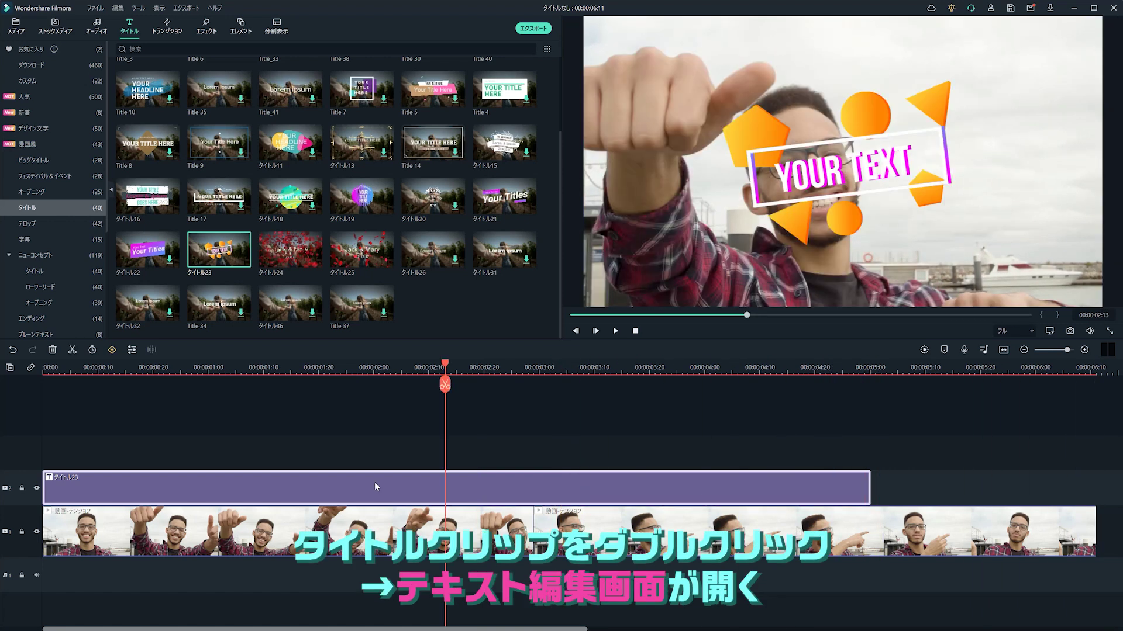
# Change the タイトル23 title's text to 海に到着！ in the FolkPro-Heavy font at size 65, coloured yellow
pyautogui.doubleClick(374, 483)
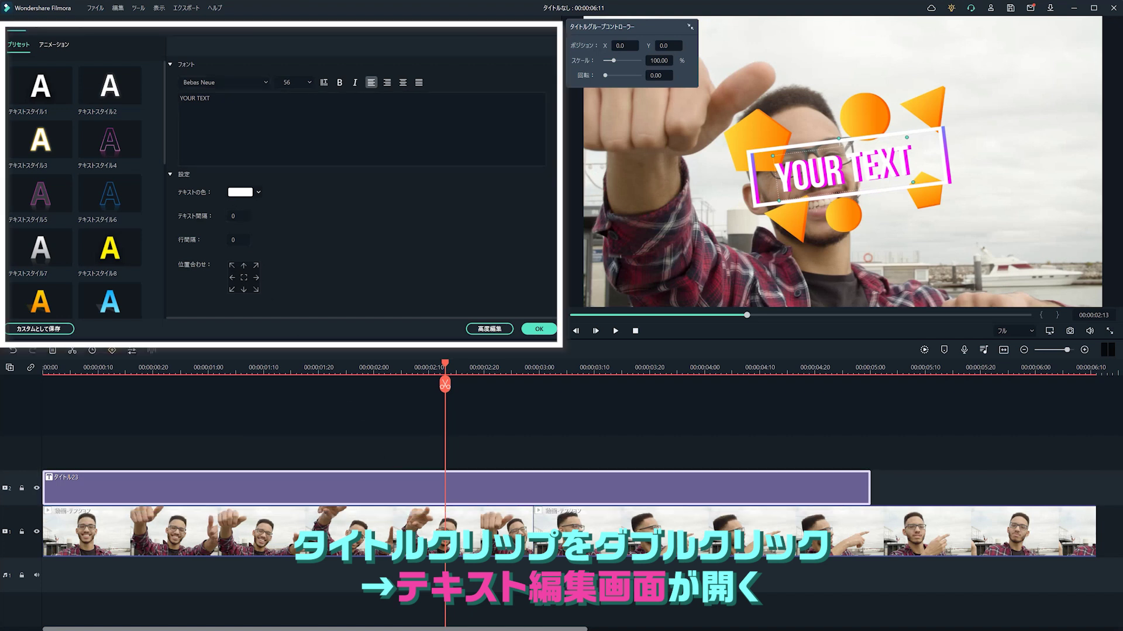
pyautogui.tripleClick(195, 98)
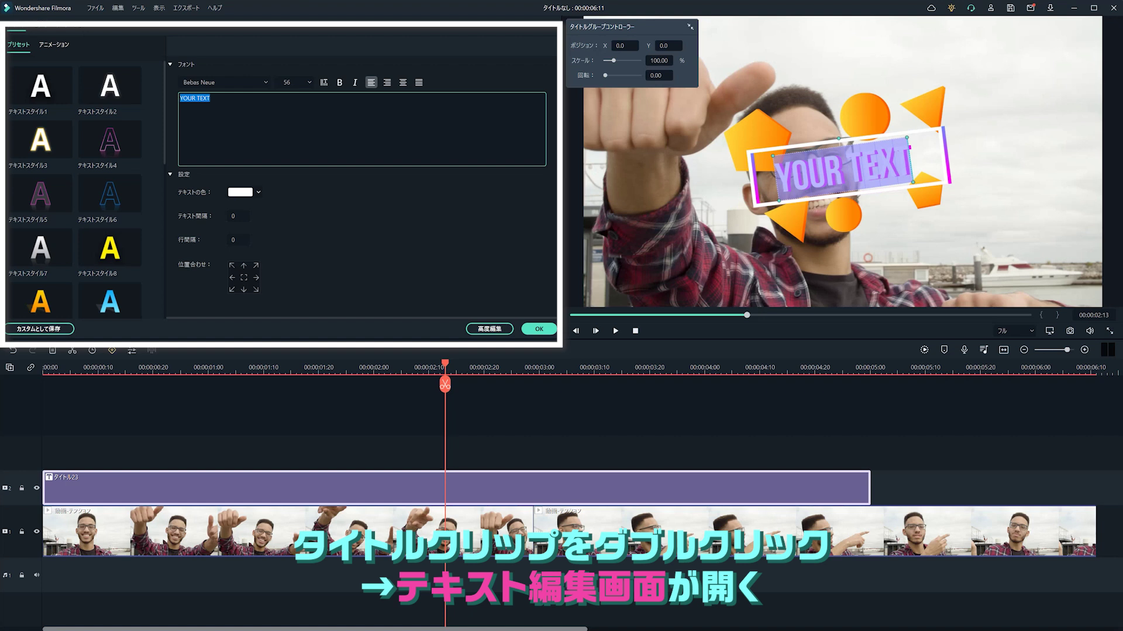
pyautogui.write('海に到着！')
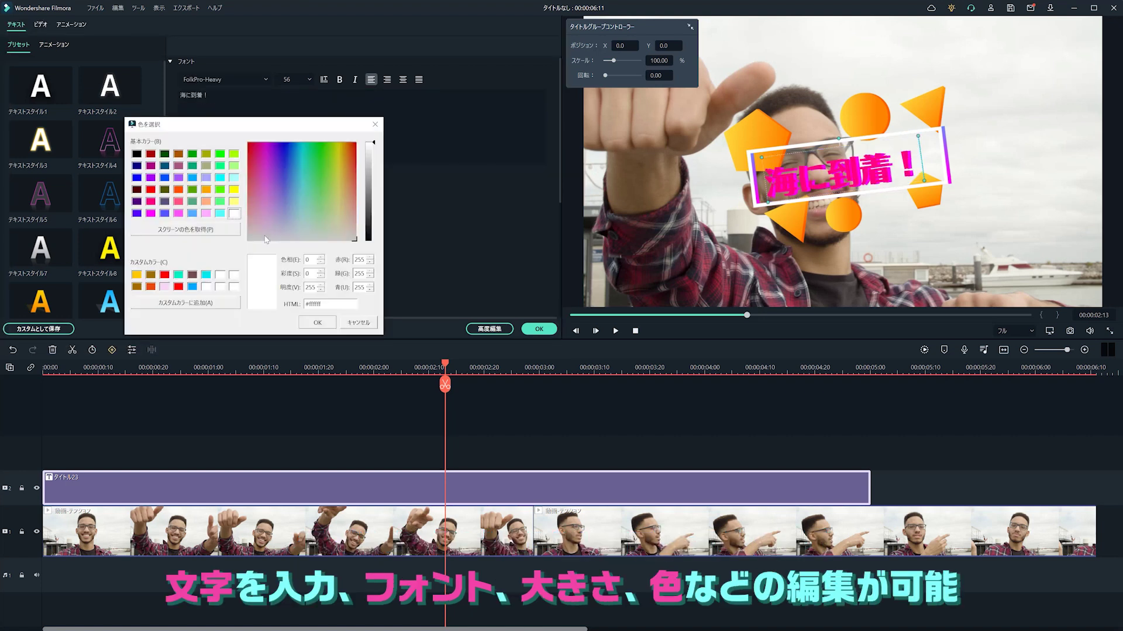
pyautogui.click(233, 190)
pyautogui.click(314, 322)
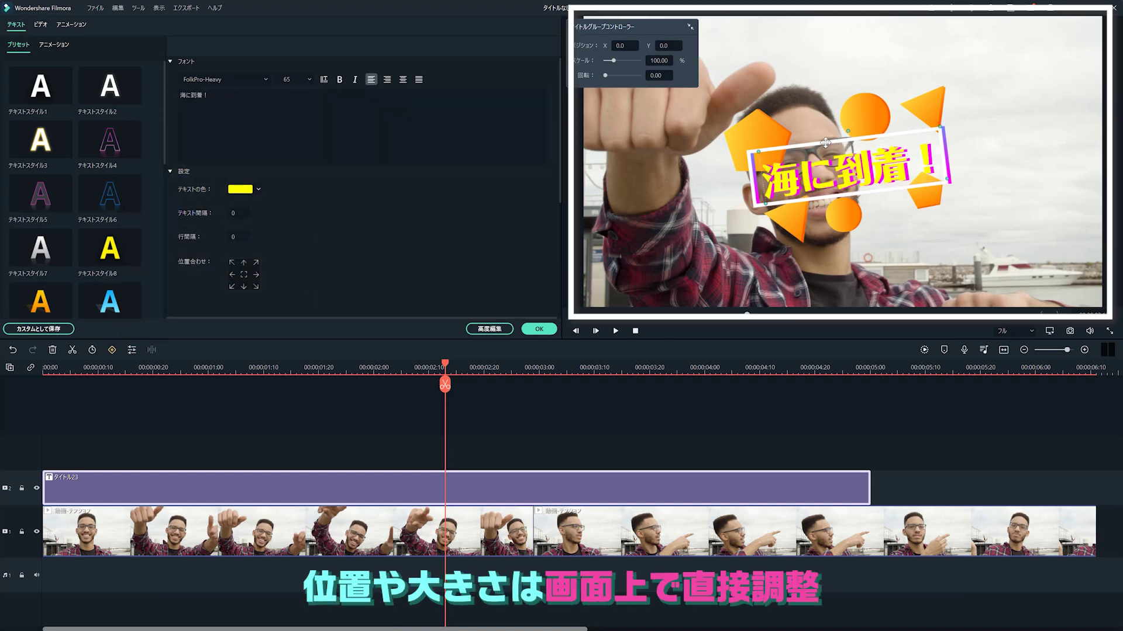
# Move the 海に到着！ text and its decorative frame and shapes to the lower-left area of the picture
pyautogui.moveTo(819, 161); pyautogui.dragTo(699, 217)
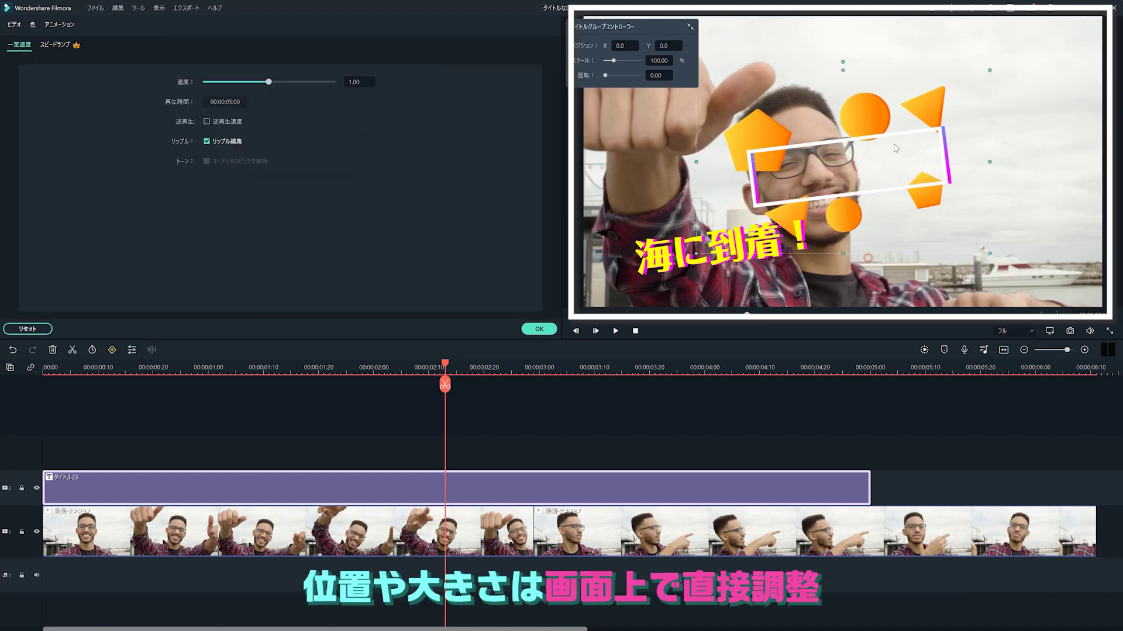
pyautogui.moveTo(881, 156); pyautogui.dragTo(718, 240)
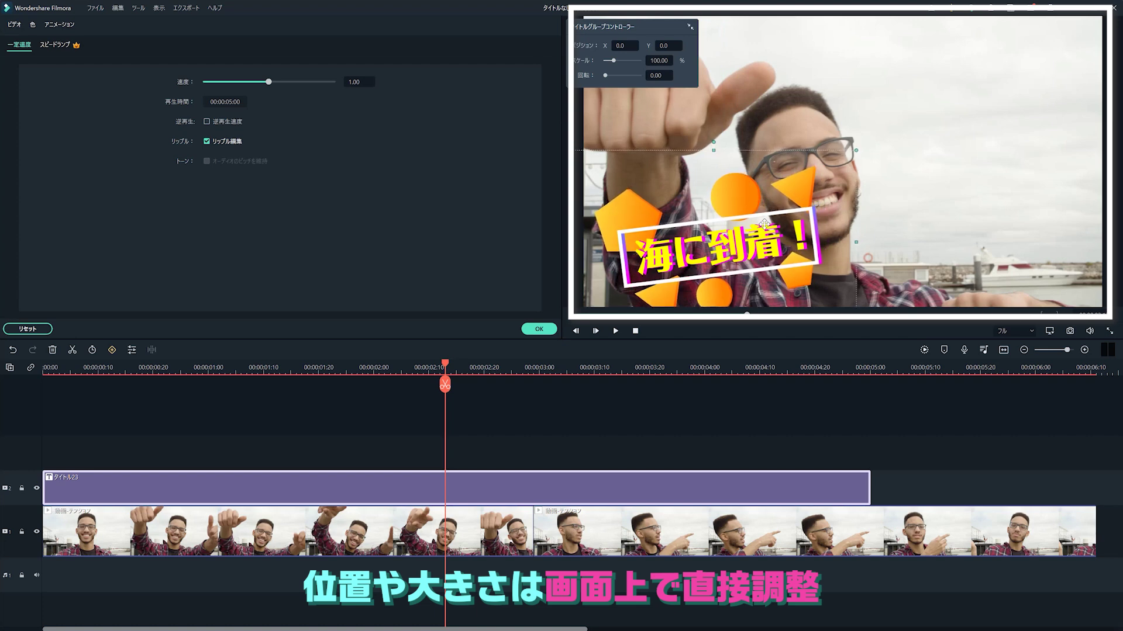
# Move the whole title up to the picture's upper-left corner with the 変形 settings, using a Y position of 650
pyautogui.doubleClick(441, 497)
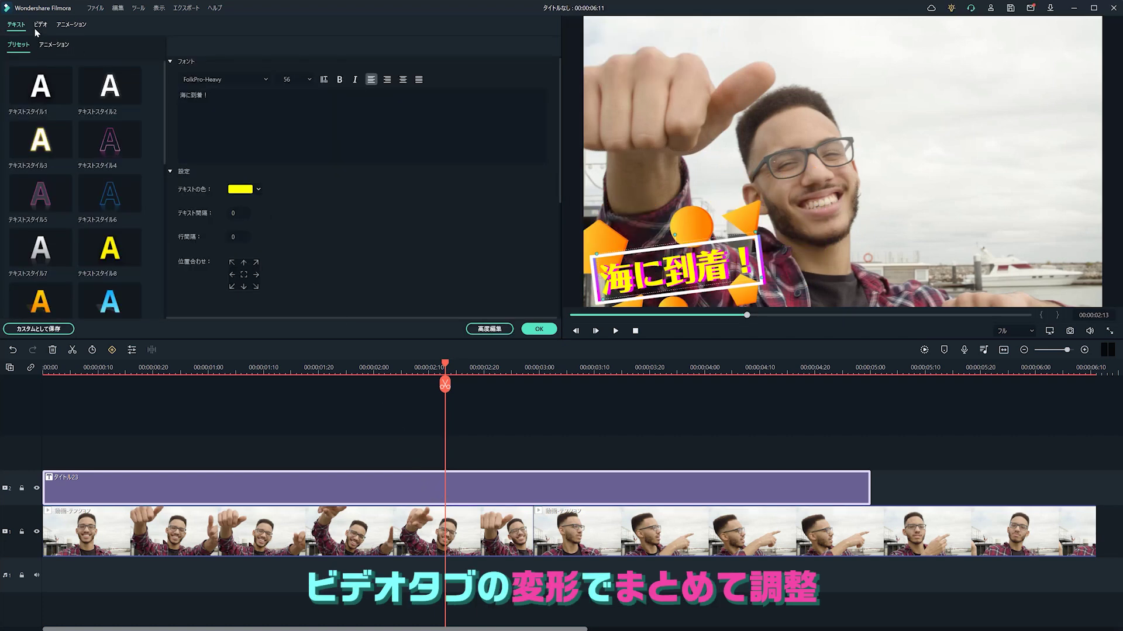
pyautogui.click(39, 26)
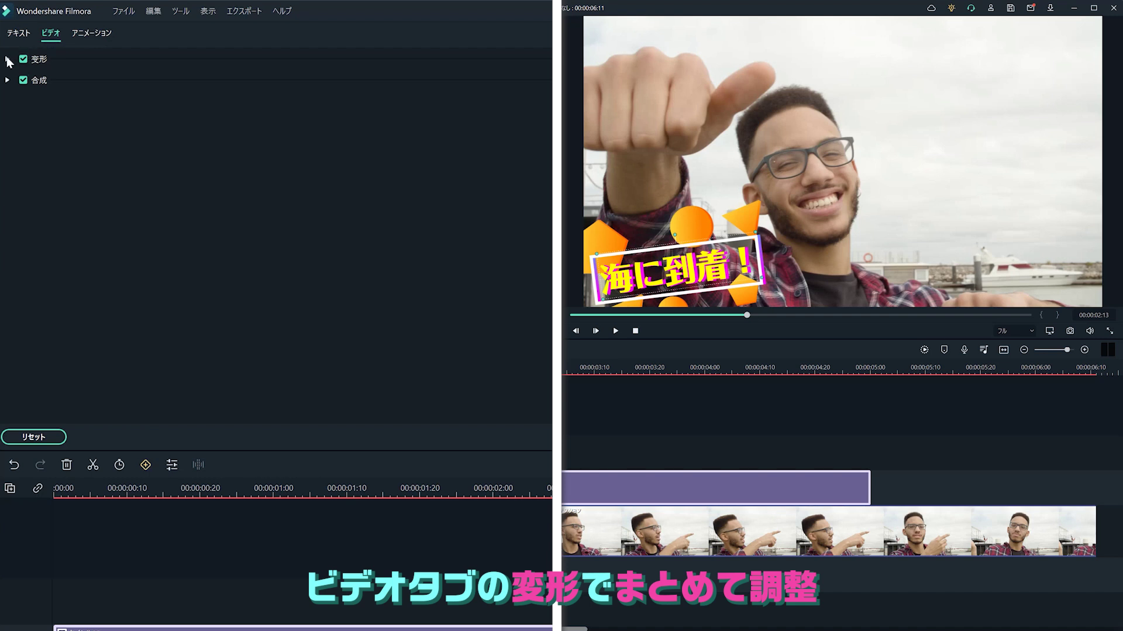
pyautogui.click(7, 60)
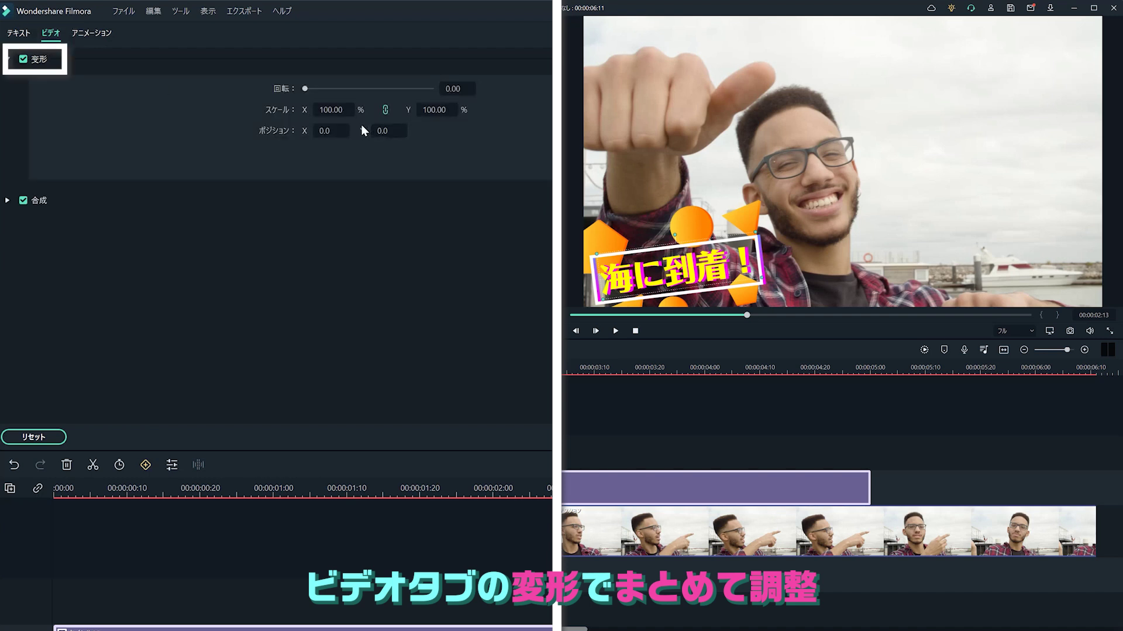
pyautogui.write('650')
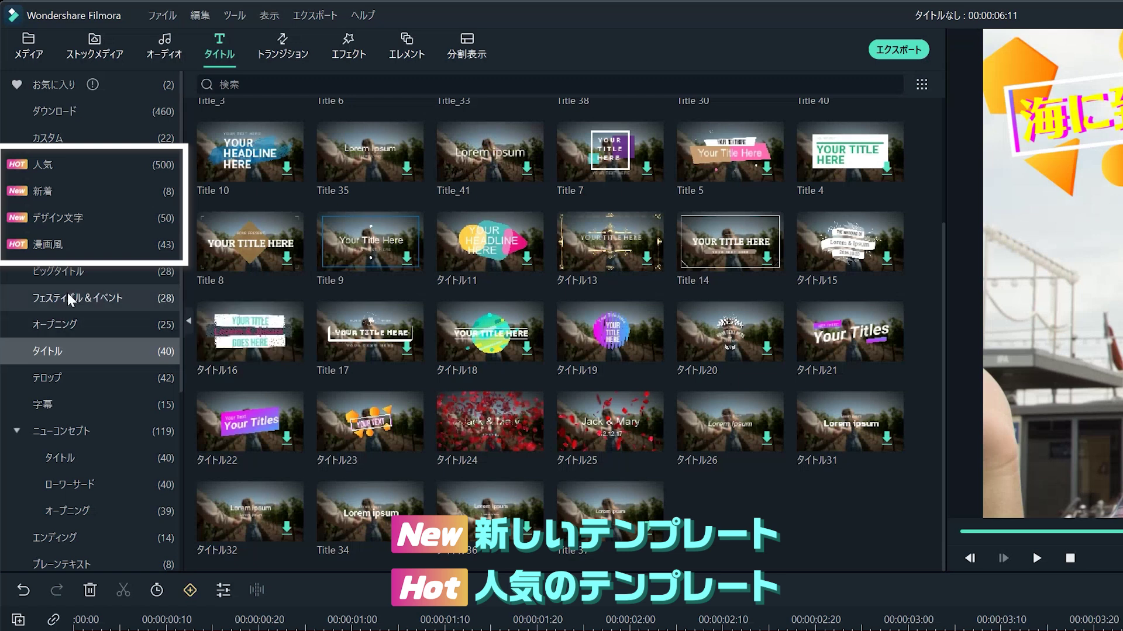
# Examine the title templates in the 人気, 新着 and デザイン文字 categories
pyautogui.click(67, 169)
pyautogui.click(69, 192)
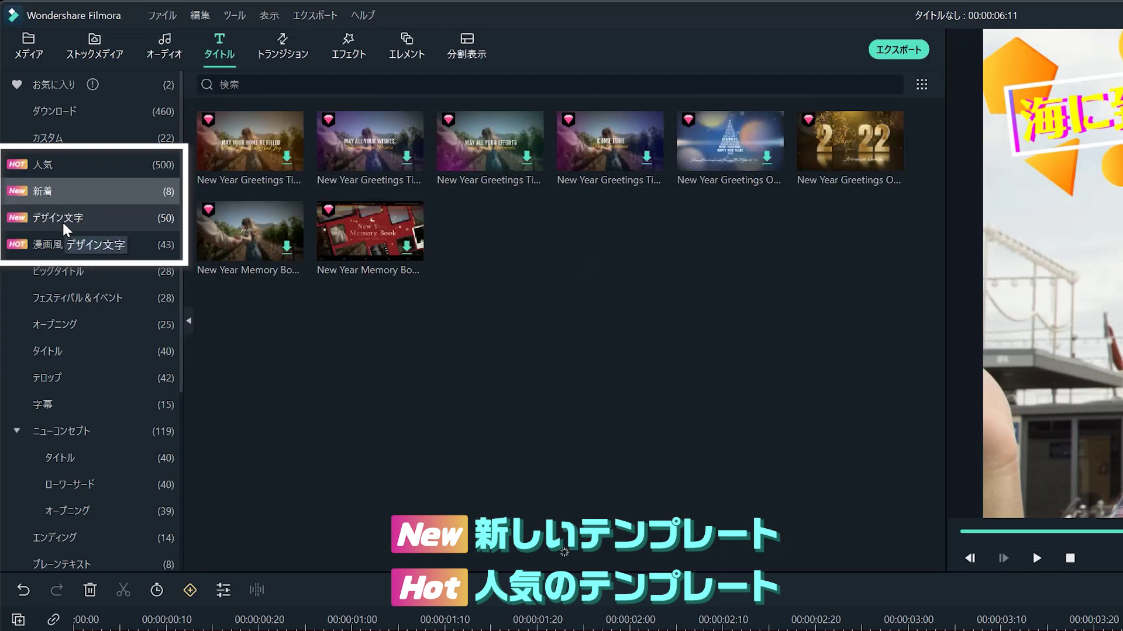
pyautogui.click(64, 222)
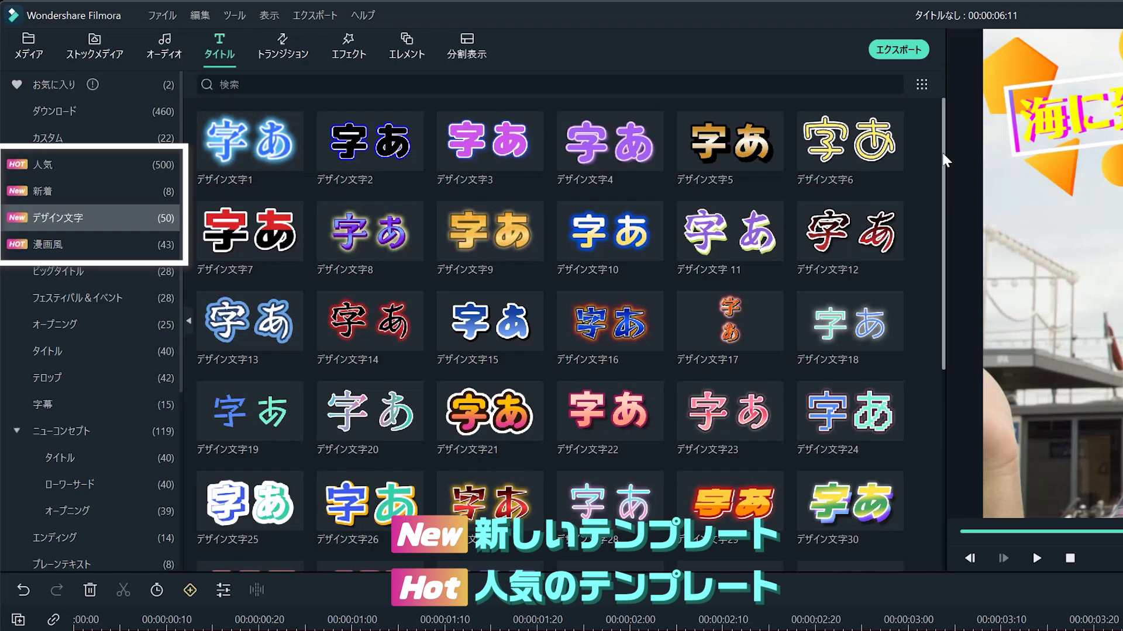
pyautogui.moveTo(941, 150); pyautogui.dragTo(926, 319)
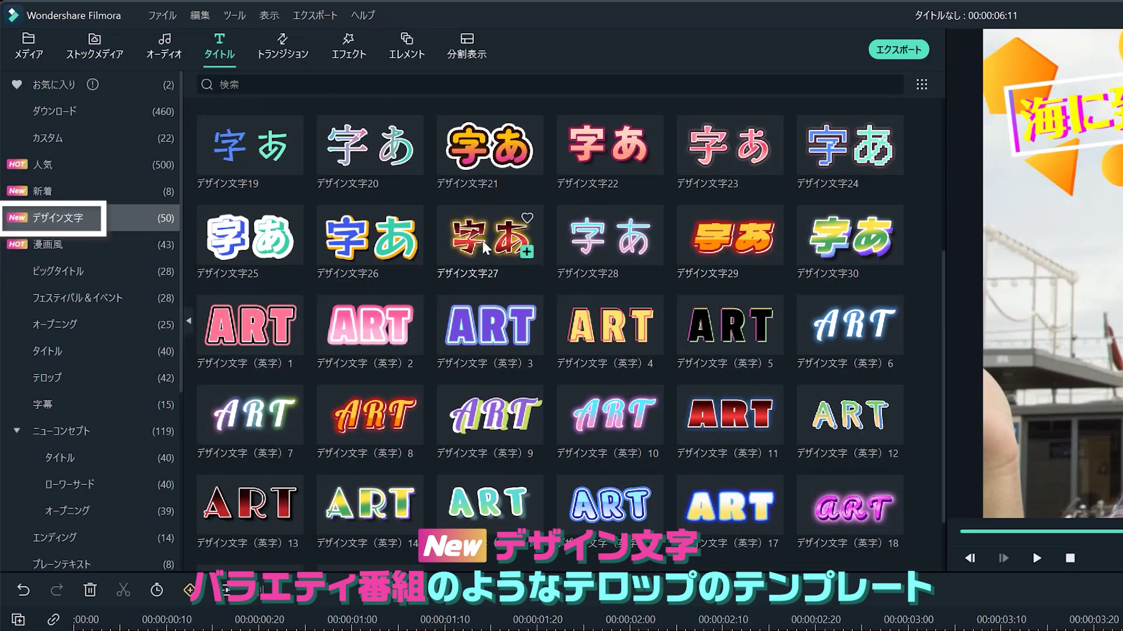
# Place the デザイン文字27 template above タイトル23 at the start of the timeline and open its sample text for editing
pyautogui.moveTo(484, 247); pyautogui.dragTo(62, 630)
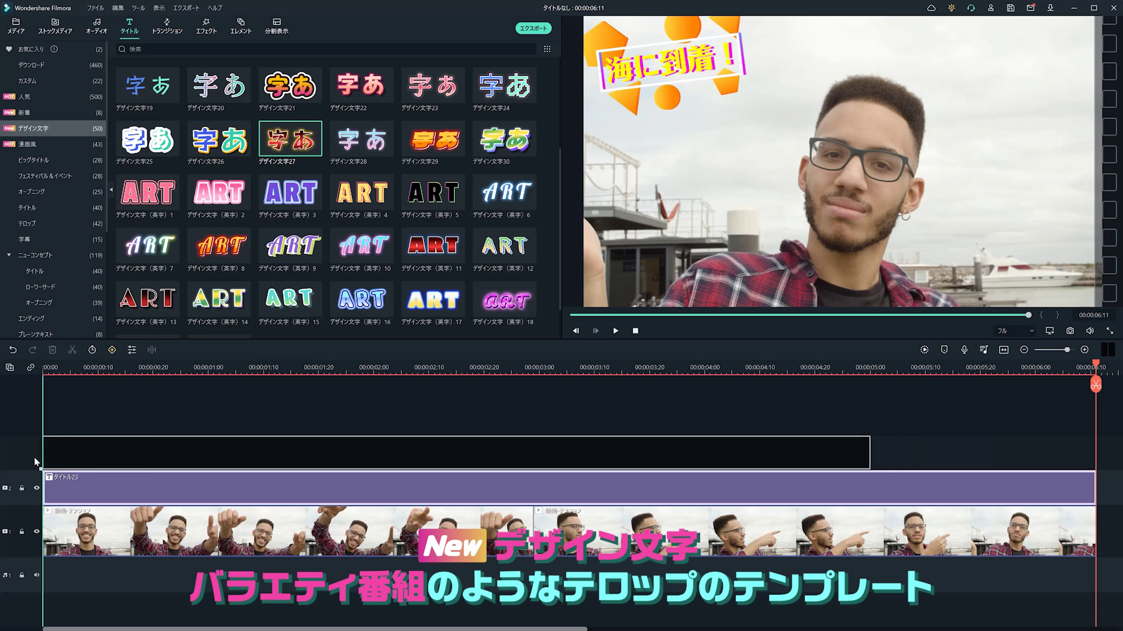
pyautogui.moveTo(35, 462); pyautogui.dragTo(36, 465)
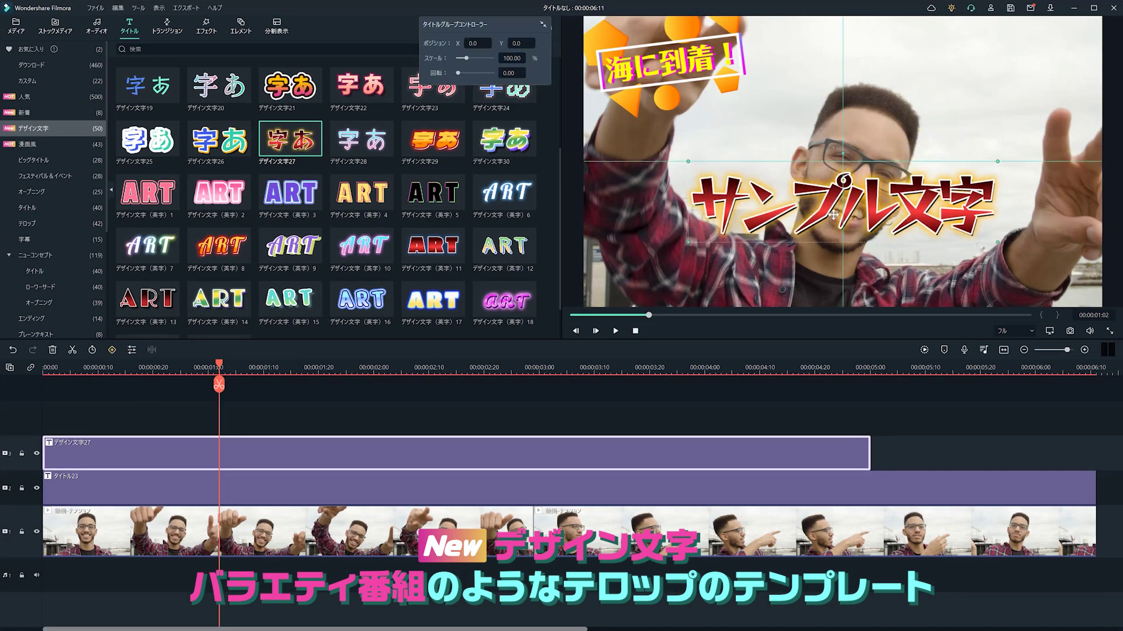
pyautogui.doubleClick(839, 264)
pyautogui.press('Return')
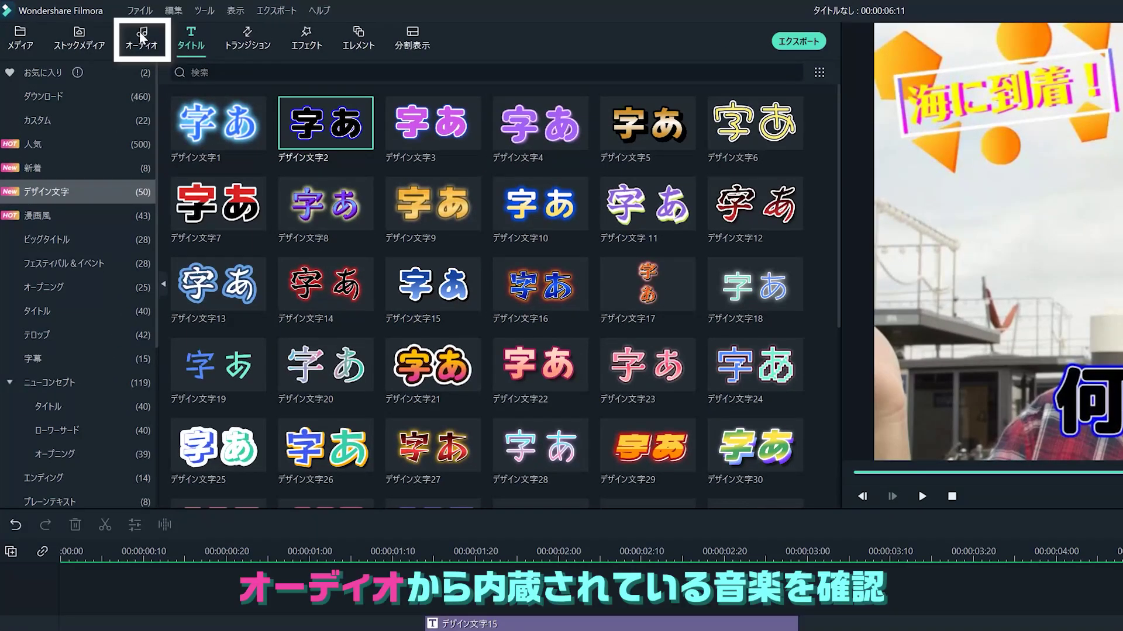
# Preview the built-in music tracks A Story and Move On in the テンダー＆センチメンタル audio category
pyautogui.click(140, 38)
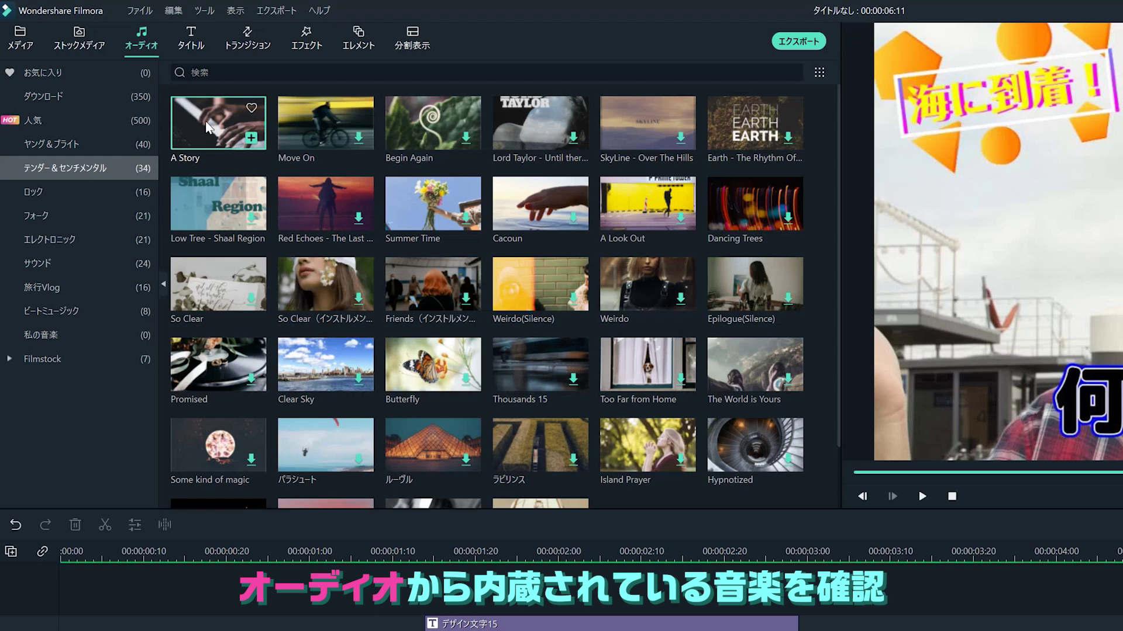
pyautogui.doubleClick(207, 126)
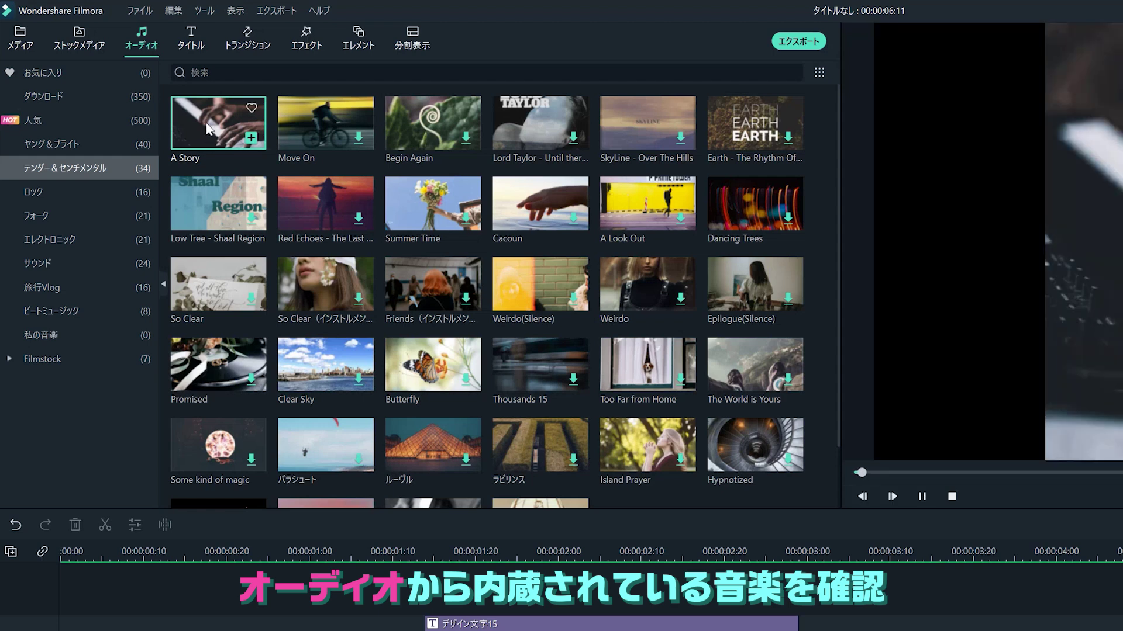
pyautogui.doubleClick(319, 116)
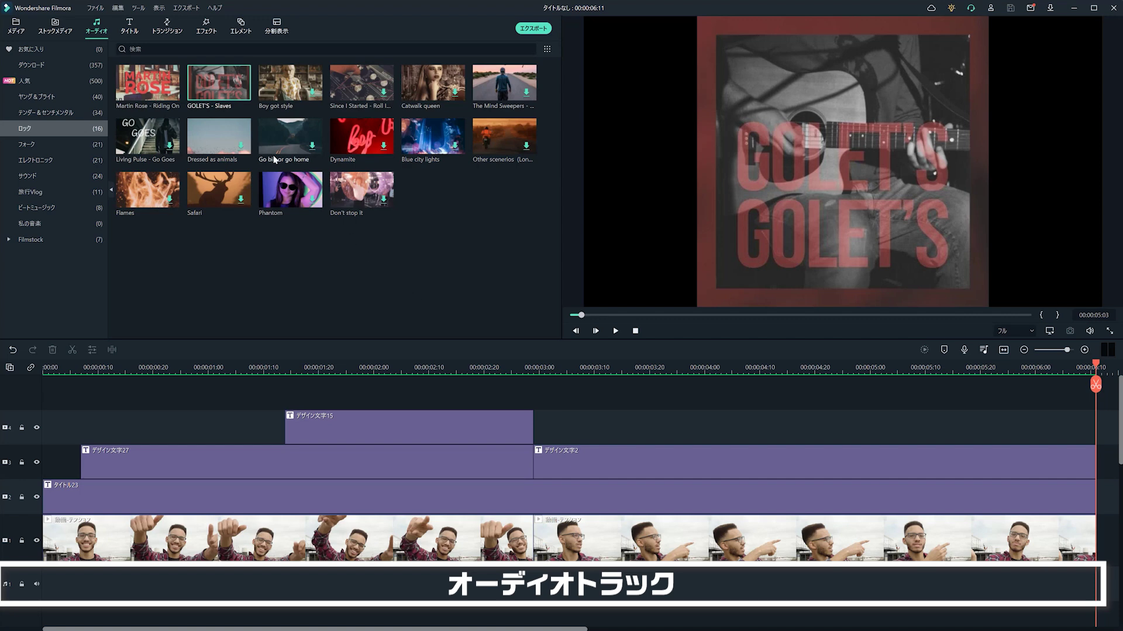
# Try out the built-in GOLET'S - Slaves music from the ロック category on the audio track, then delete it from the timeline
pyautogui.moveTo(166, 178); pyautogui.dragTo(45, 589)
pyautogui.click(47, 371)
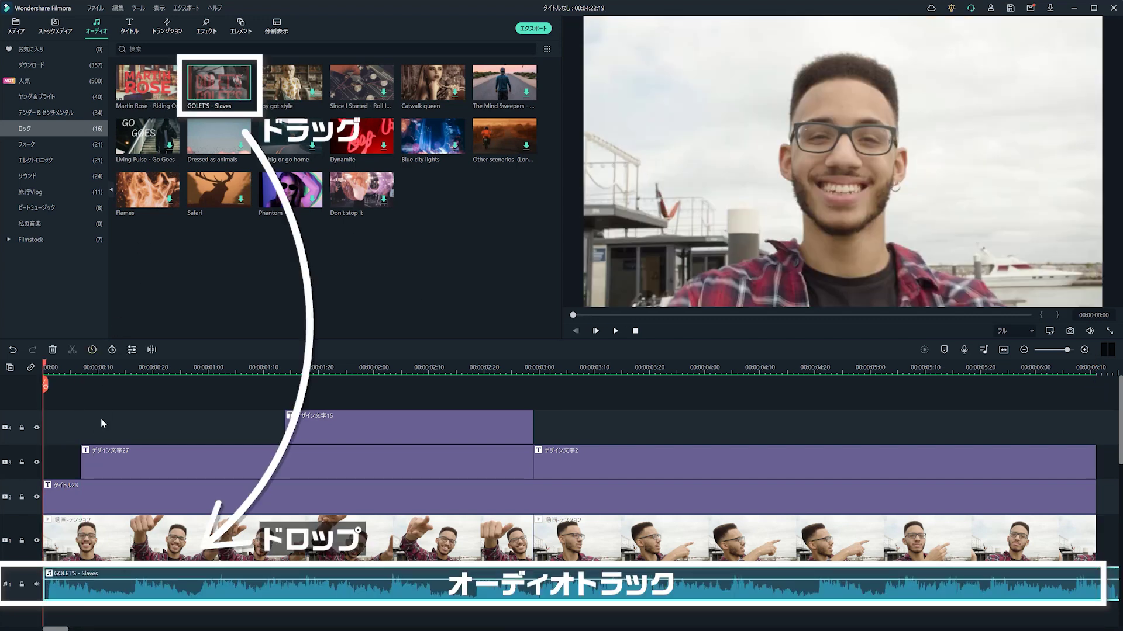
pyautogui.press('space')
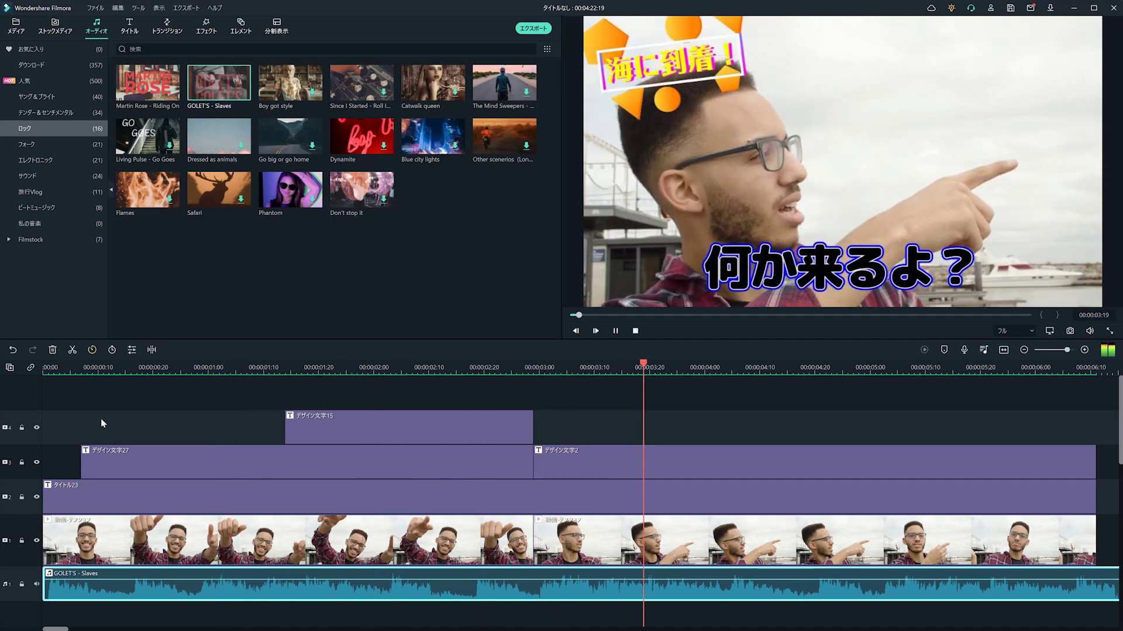
pyautogui.hotkey('ctrl', '/')
pyautogui.press('Delete')
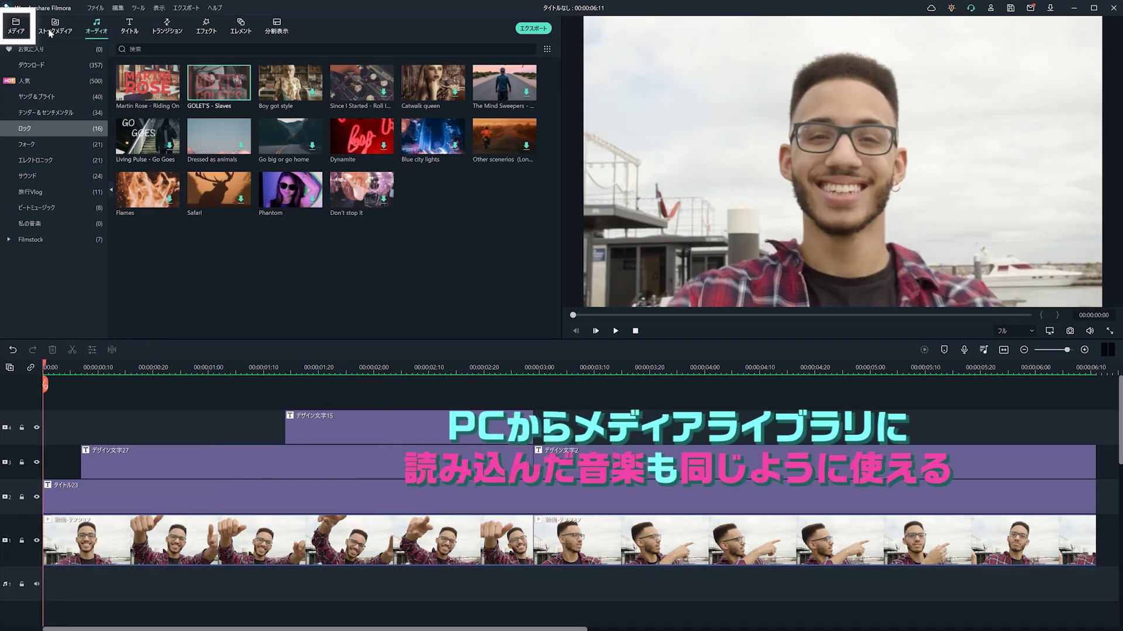
# Place the imported 音楽-bubble-gum music at the start of the audio track and play it back with the video
pyautogui.click(16, 26)
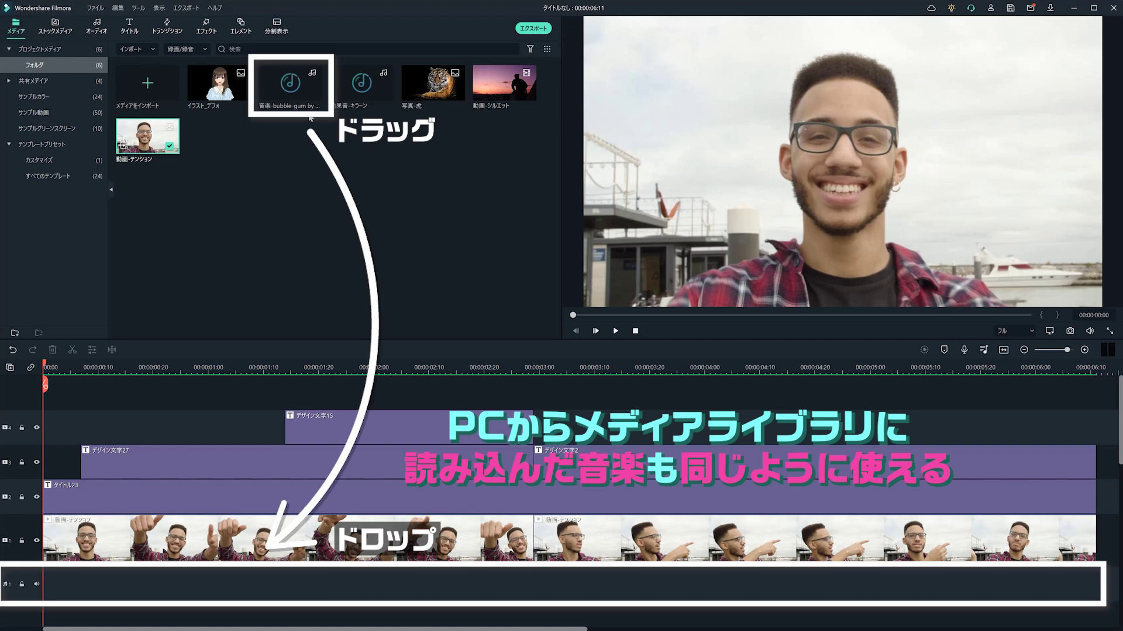
pyautogui.moveTo(287, 89); pyautogui.dragTo(42, 585)
pyautogui.click(161, 406)
pyautogui.press('space')
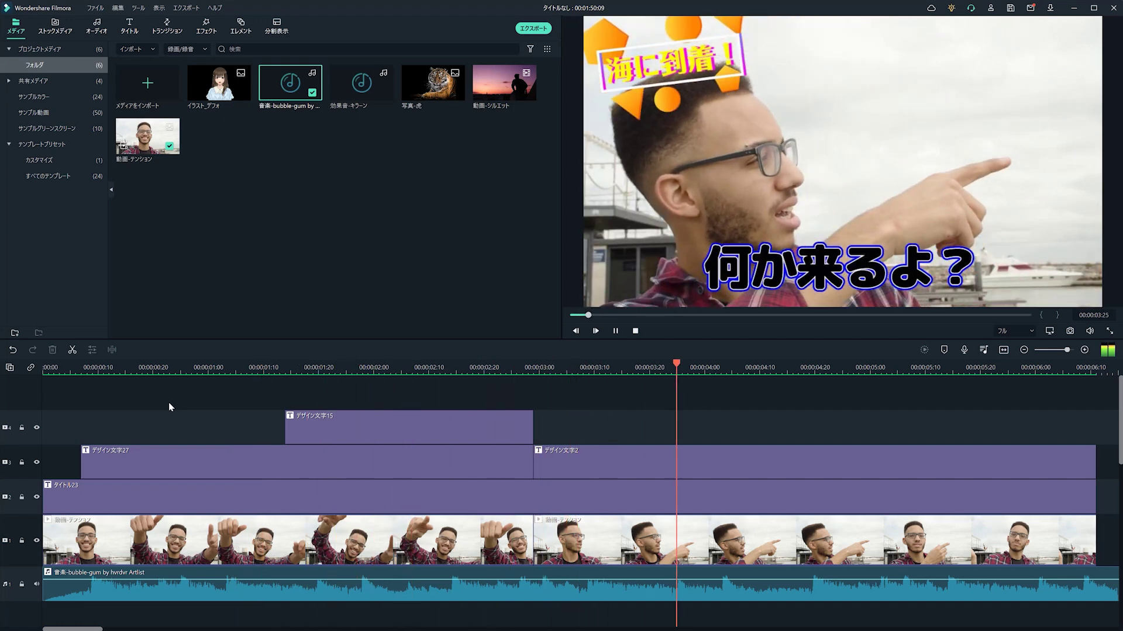
pyautogui.press('space')
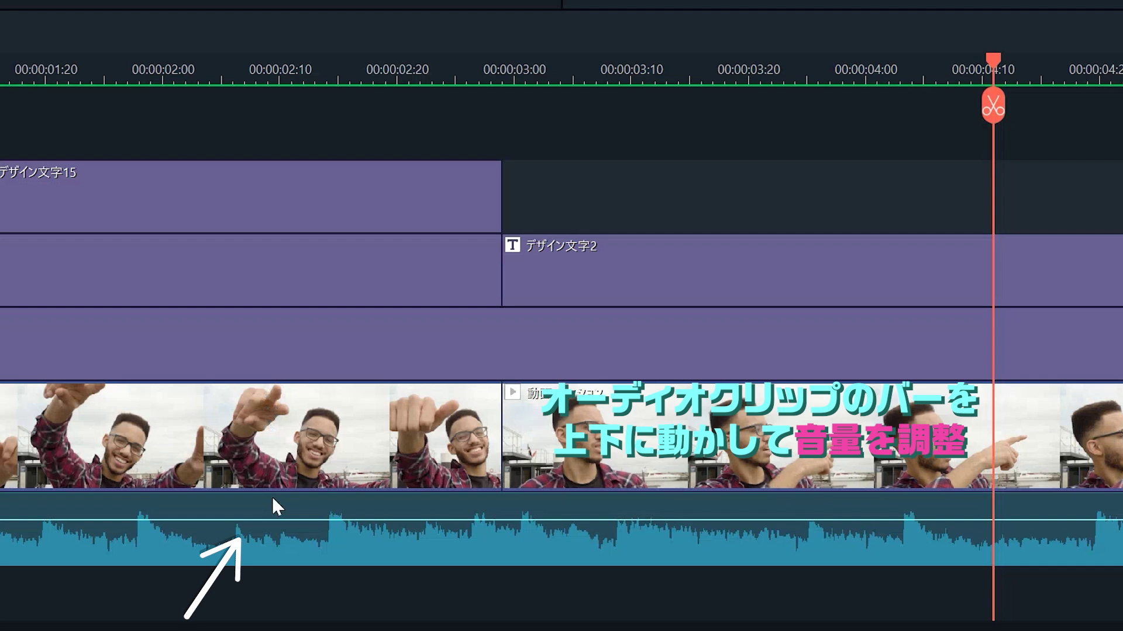
# Lower the bubble-gum music clip's volume to -8.25 dB and play the timeline to check the level
pyautogui.moveTo(273, 518)
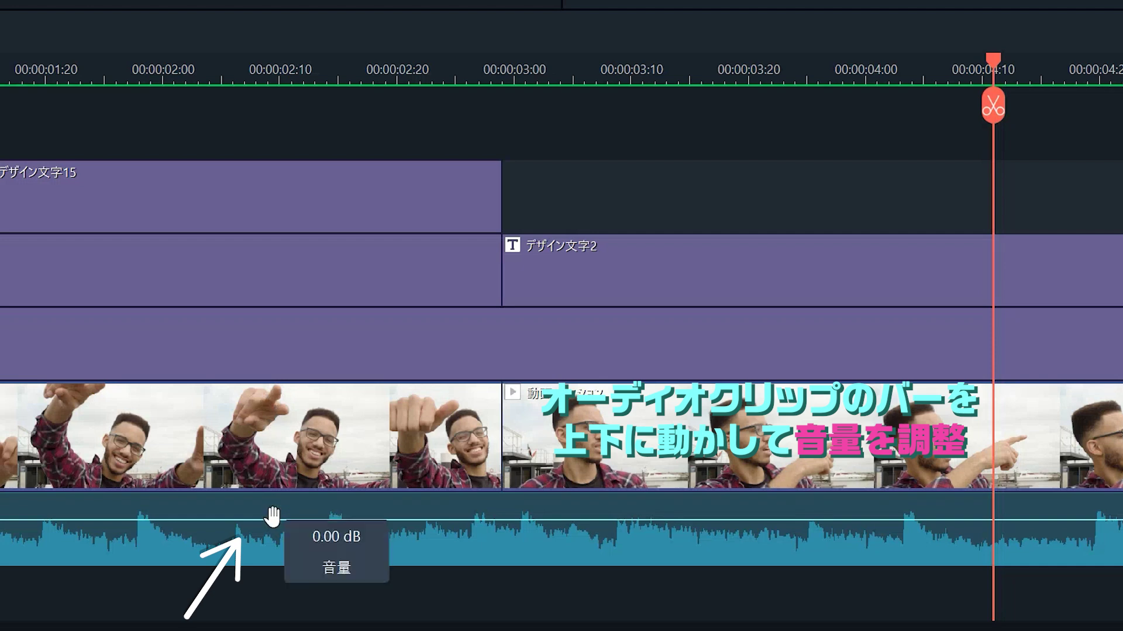
pyautogui.moveTo(272, 518); pyautogui.dragTo(271, 530)
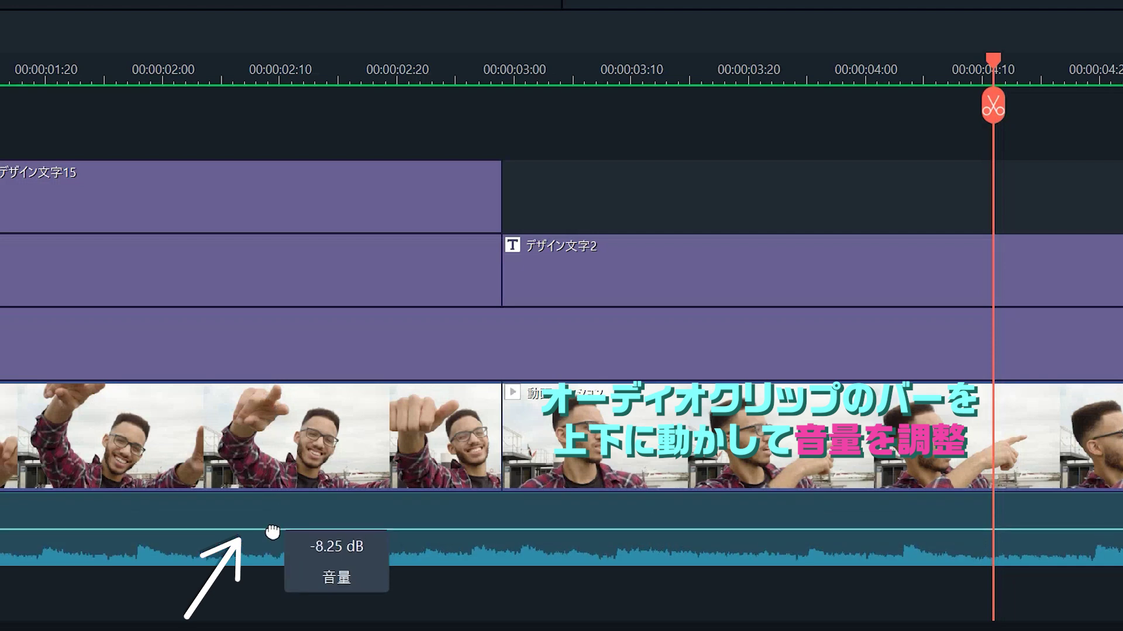
pyautogui.press('space')
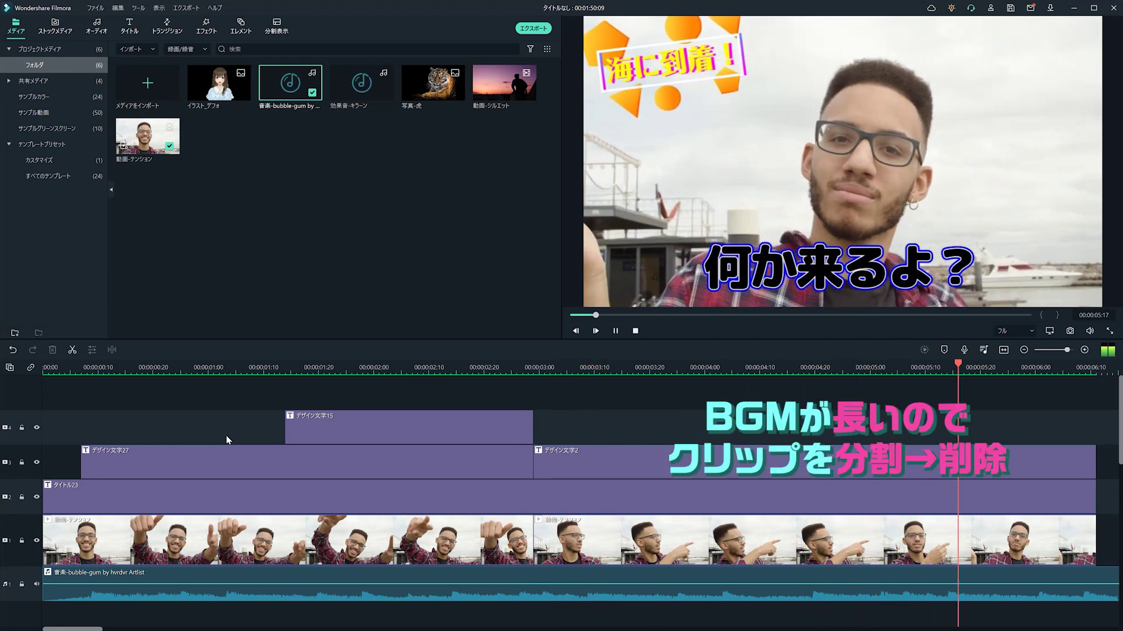
pyautogui.press('space')
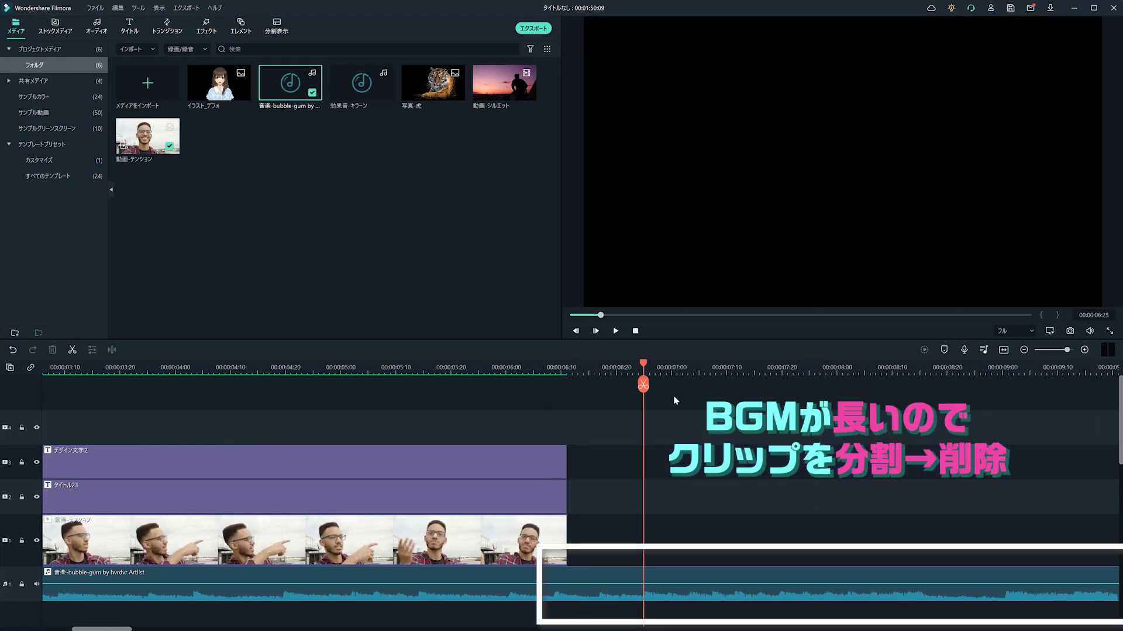
# Trim the bubble-gum music to the video's end at 00:00:06:11 and add a fade-out to the end of the music
pyautogui.moveTo(641, 366); pyautogui.dragTo(566, 367)
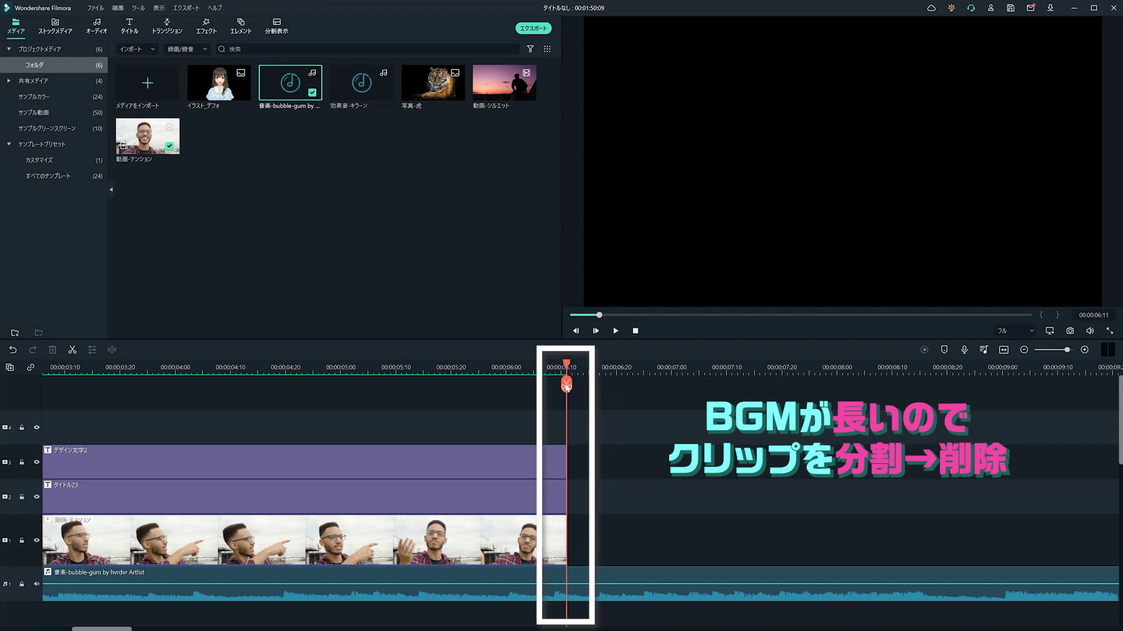
pyautogui.click(568, 389)
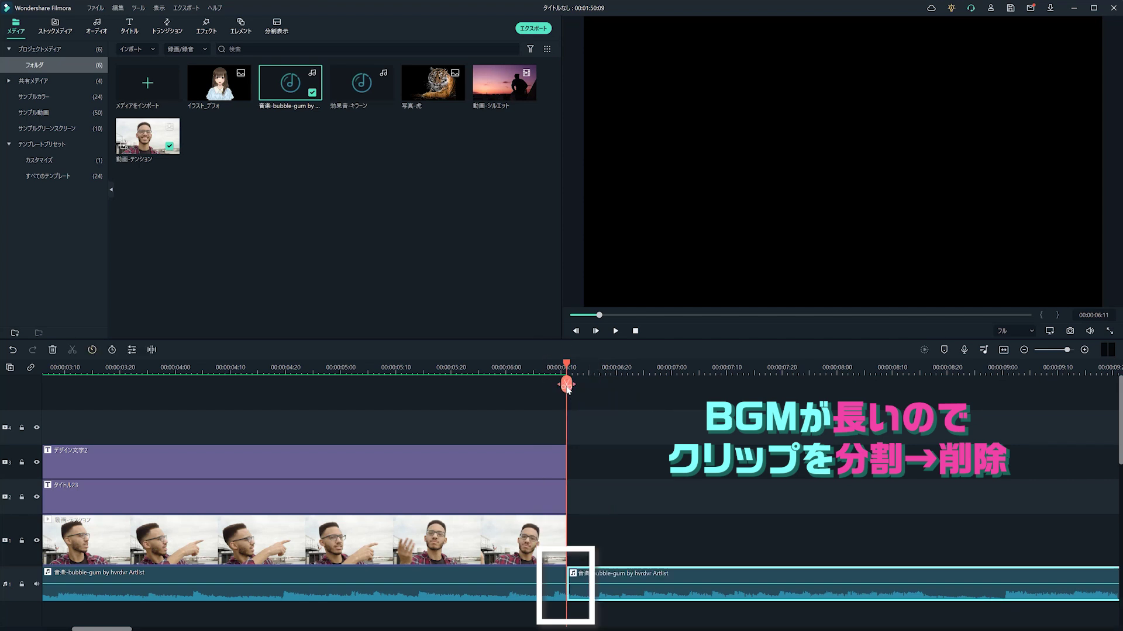
pyautogui.press('Delete')
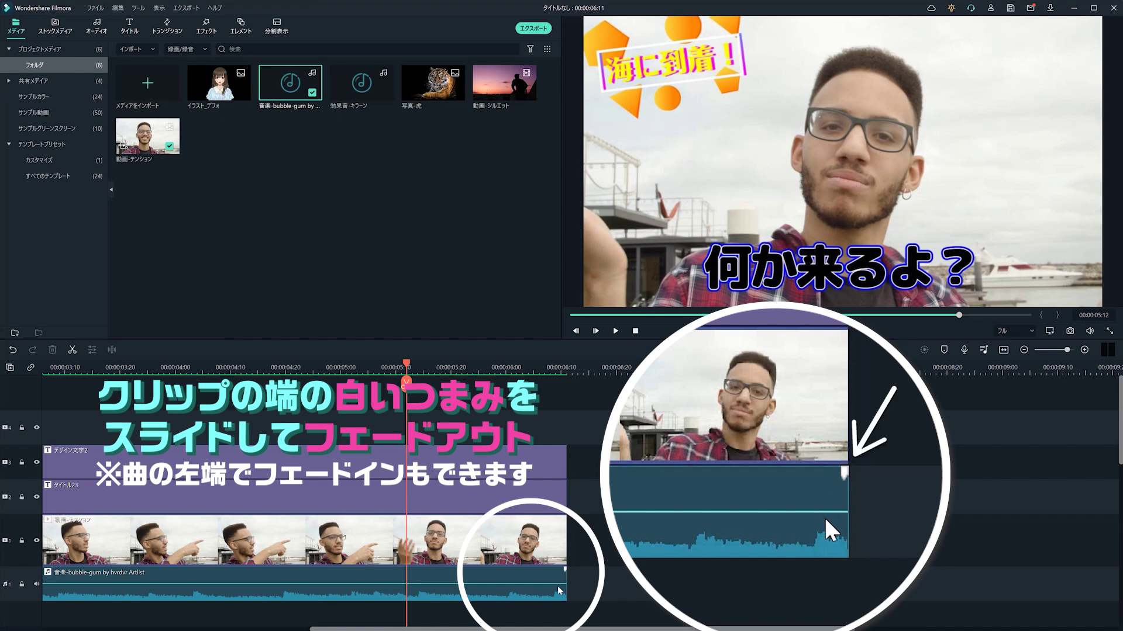
pyautogui.moveTo(565, 569); pyautogui.dragTo(484, 572)
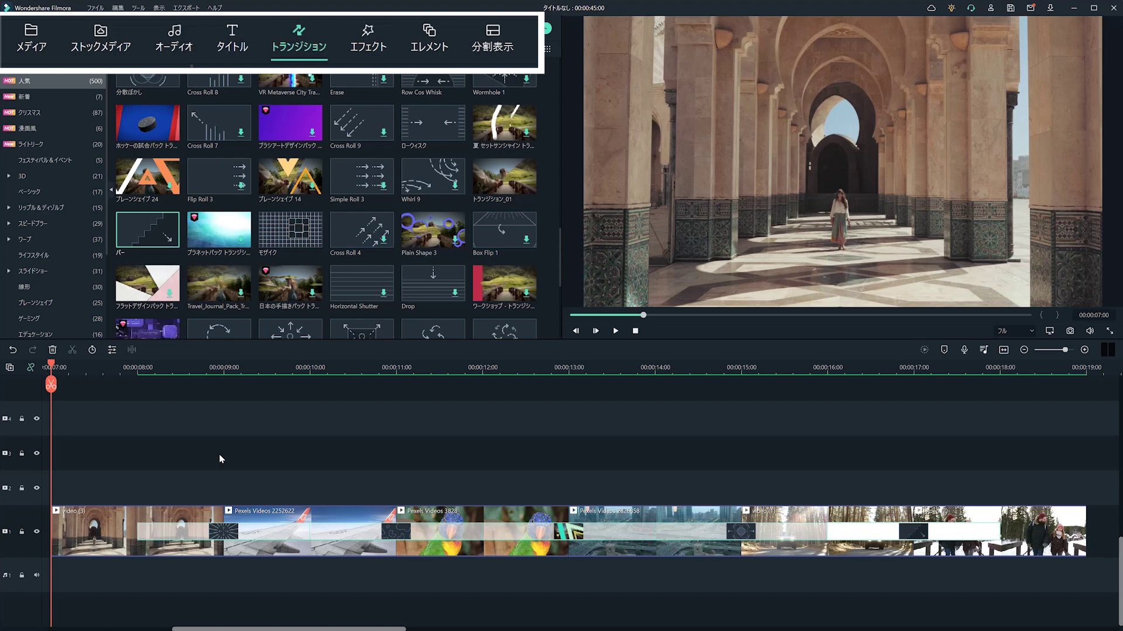
# Add the ワープズーム3 transition between the first two clips and apply the エーゲ effect to the squirrel clip
pyautogui.press('space')
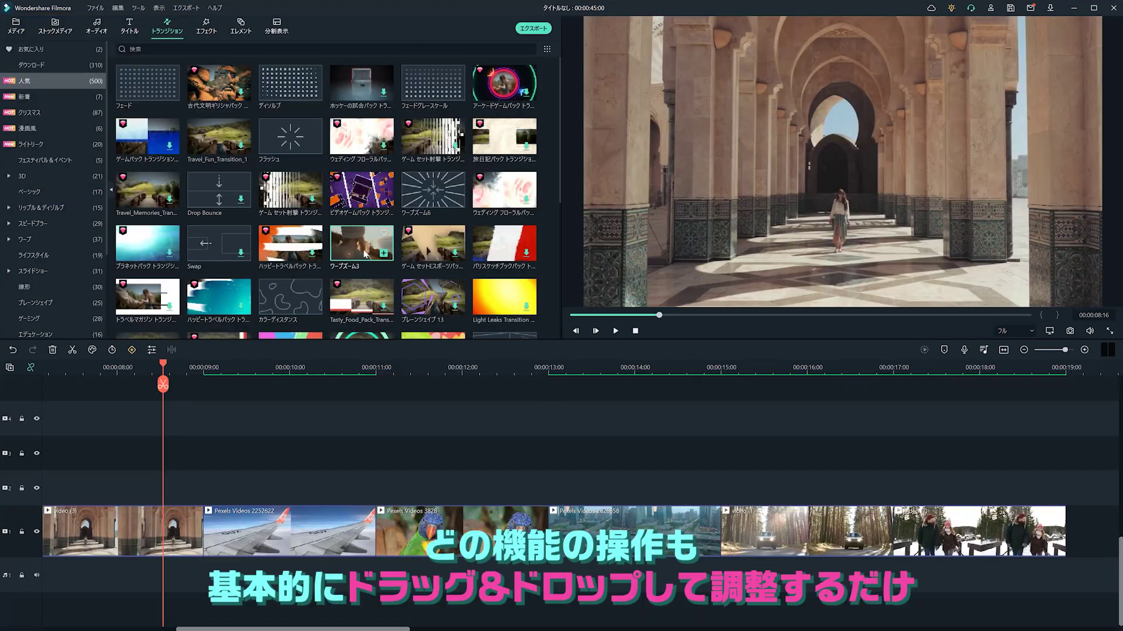
pyautogui.moveTo(362, 245); pyautogui.dragTo(195, 530)
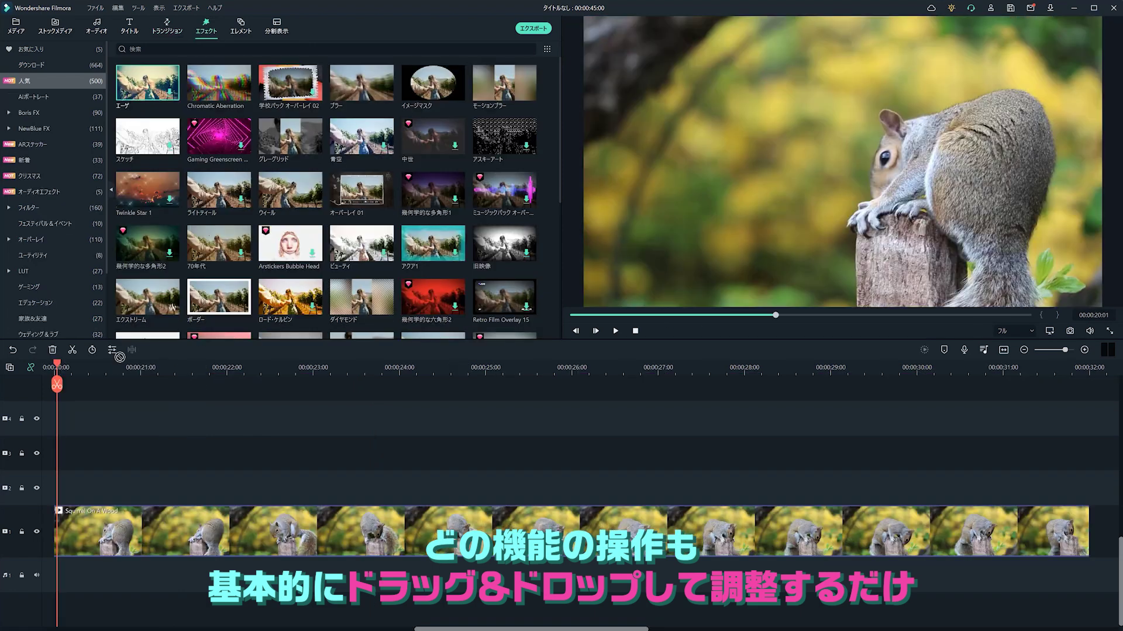
pyautogui.moveTo(119, 357); pyautogui.dragTo(66, 498)
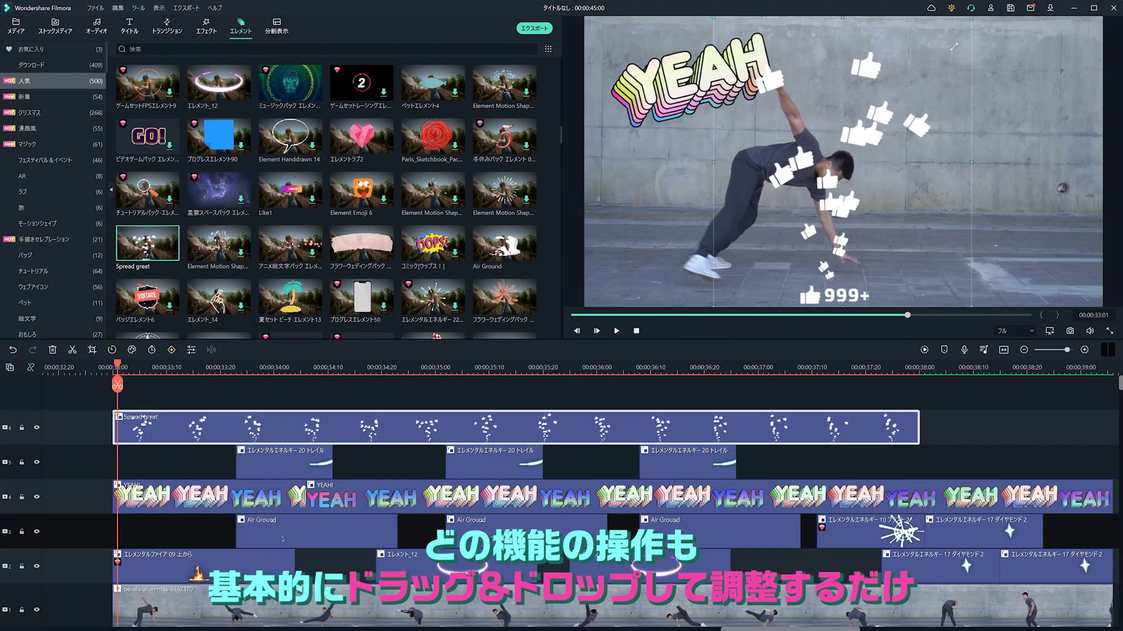
# Shrink the Spread great element over the dancer and place the pexels-vanessa-loring clip in area 3 of the split-screen layout
pyautogui.moveTo(953, 47); pyautogui.dragTo(861, 128)
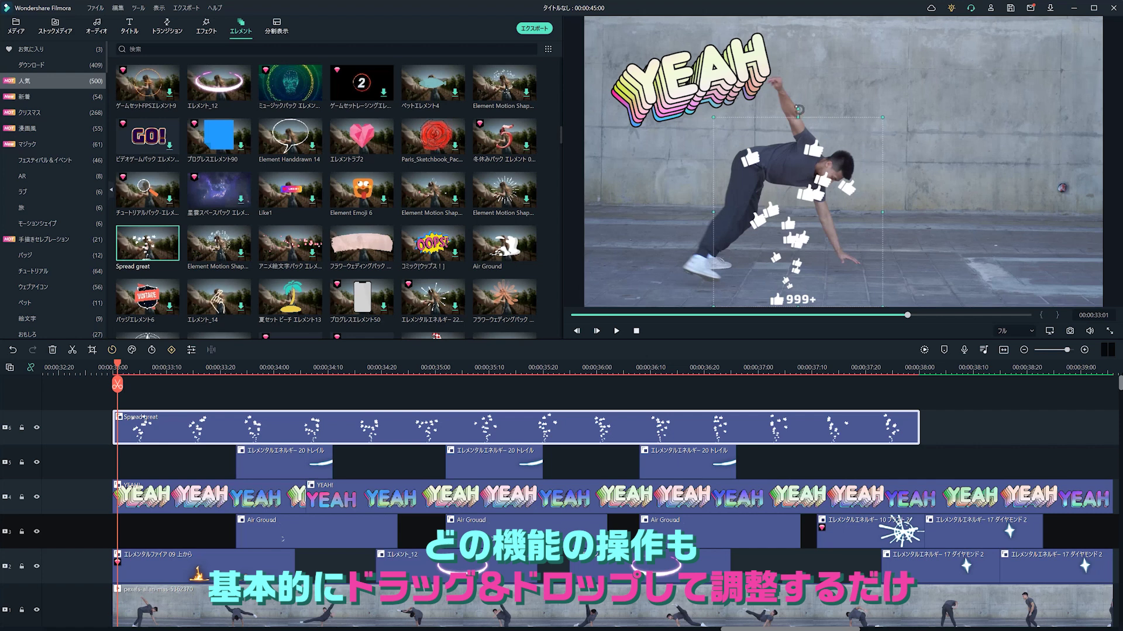
pyautogui.click(798, 107)
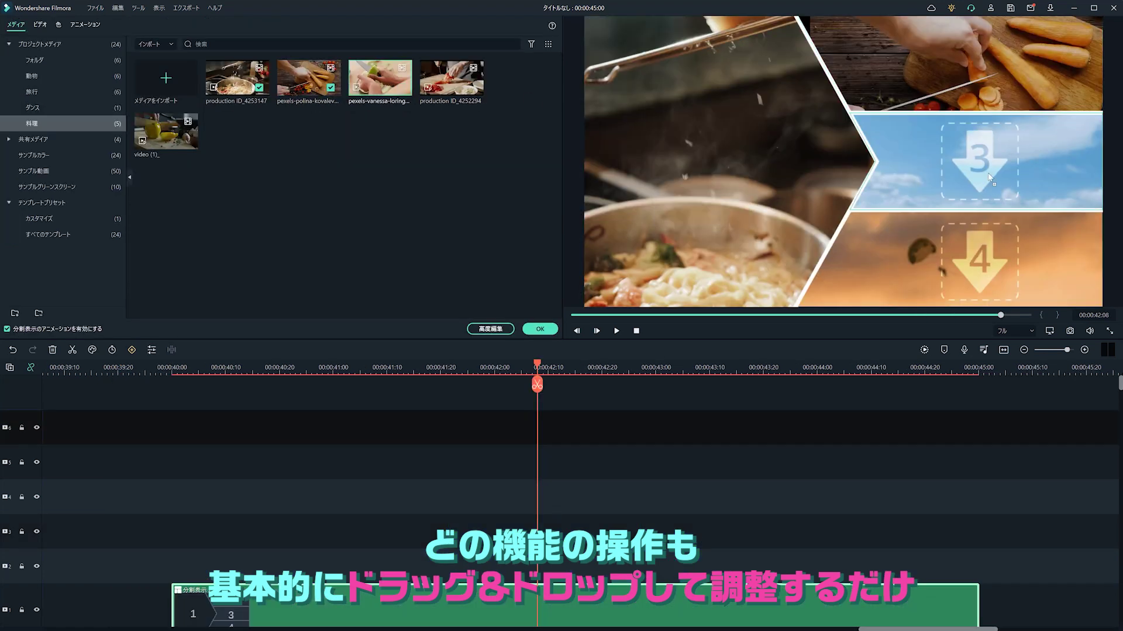
pyautogui.moveTo(989, 178); pyautogui.dragTo(988, 179)
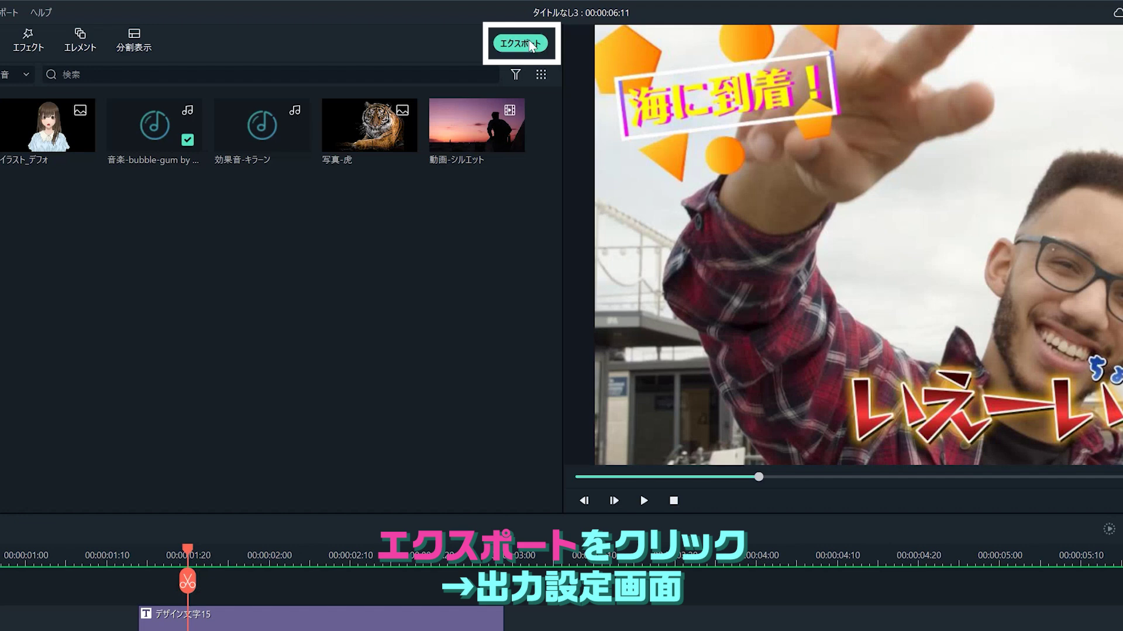
# Export the video as an MP4 named 海に到着 at 1920x1080 and 30 fps with cloud upload enabled, and open its output folder
pyautogui.click(531, 47)
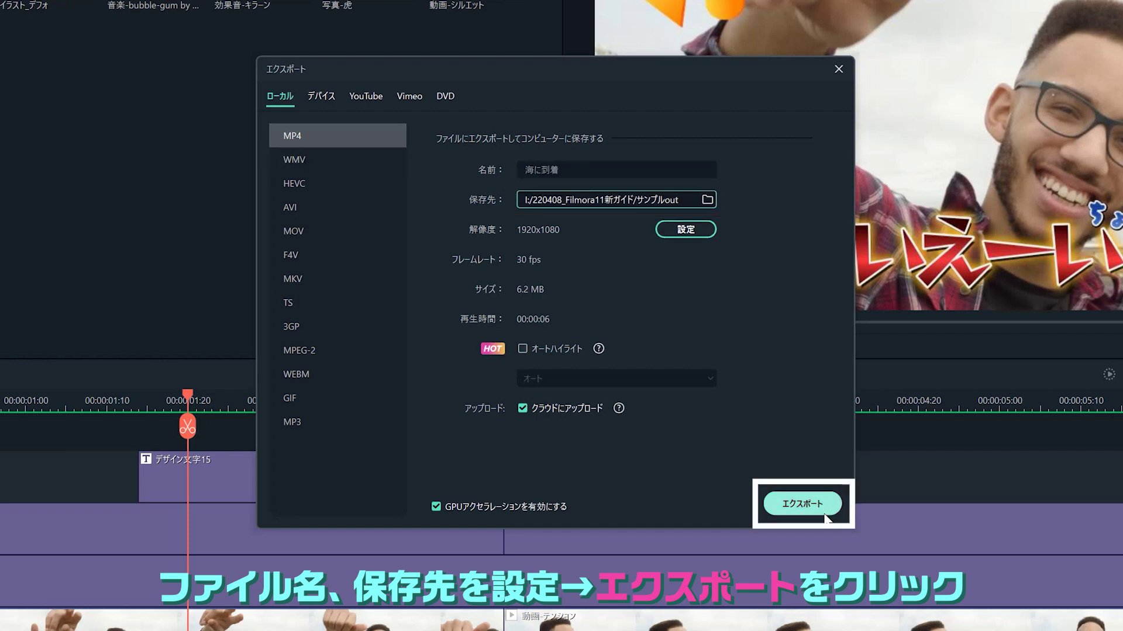
pyautogui.click(817, 506)
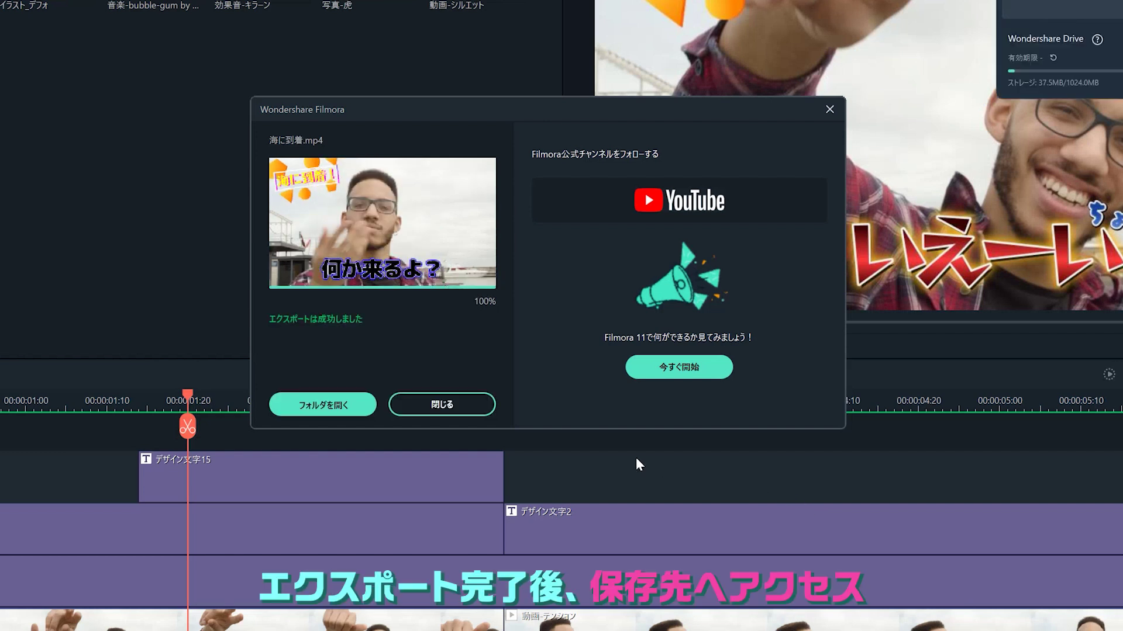
pyautogui.click(331, 410)
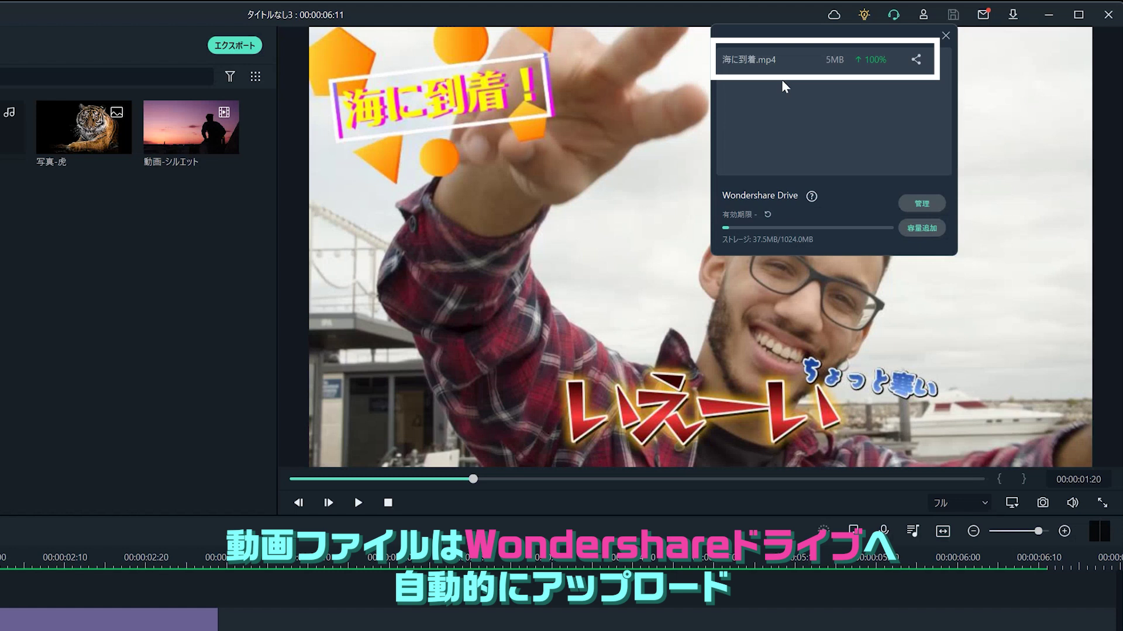
# Create a share link for the uploaded 海に到着.mp4 without an access code, valid for 7 days, and copy it
pyautogui.click(916, 60)
pyautogui.click(207, 392)
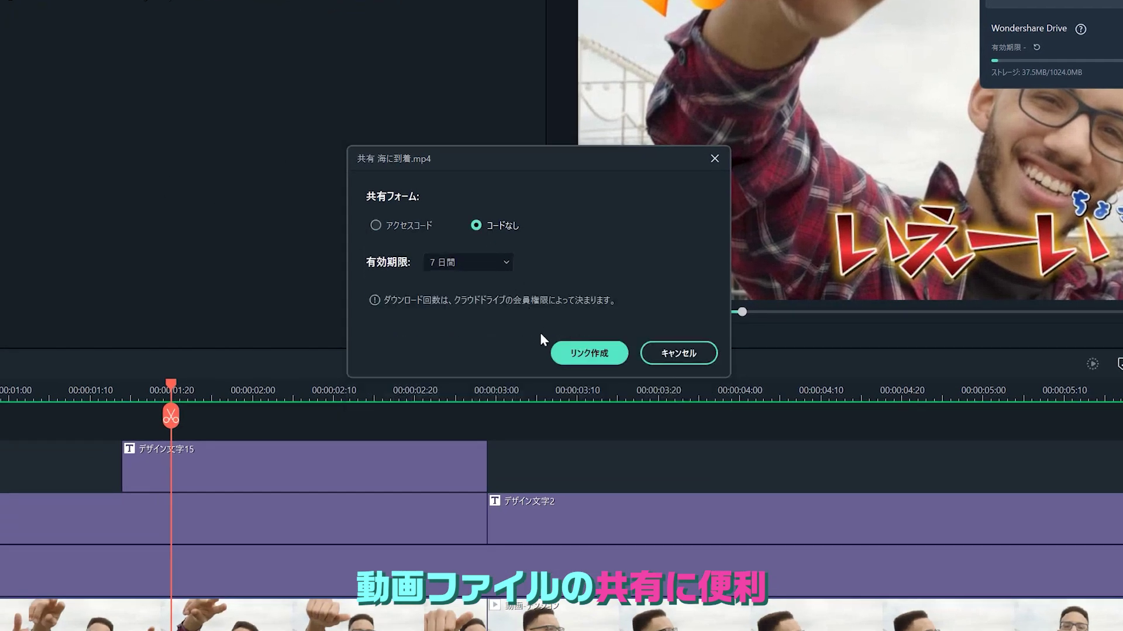
pyautogui.click(565, 357)
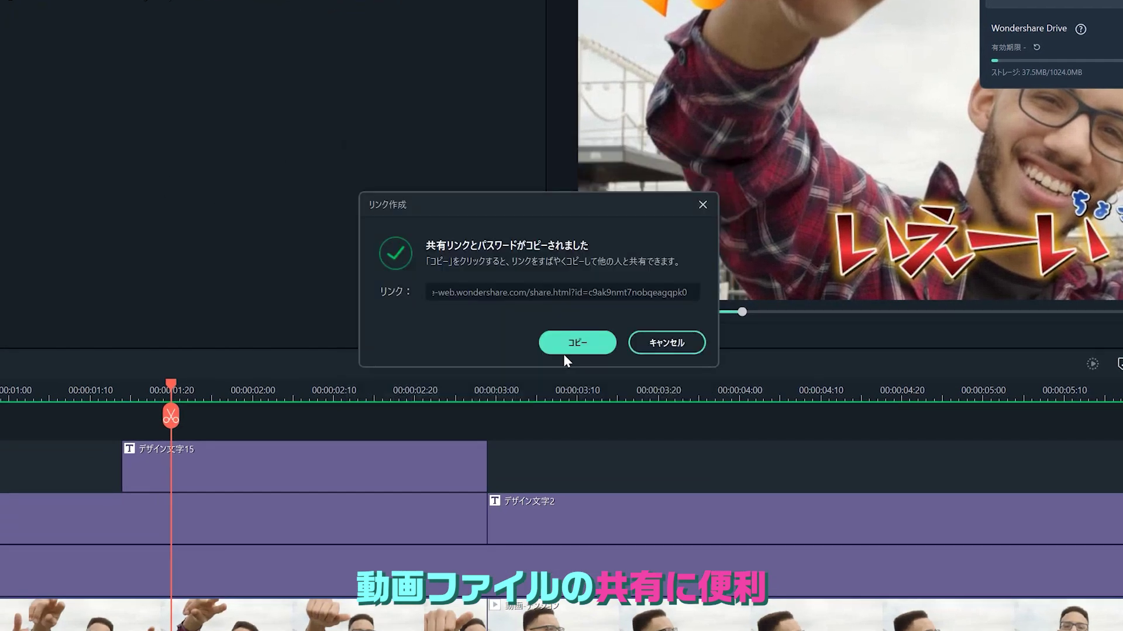
pyautogui.click(577, 338)
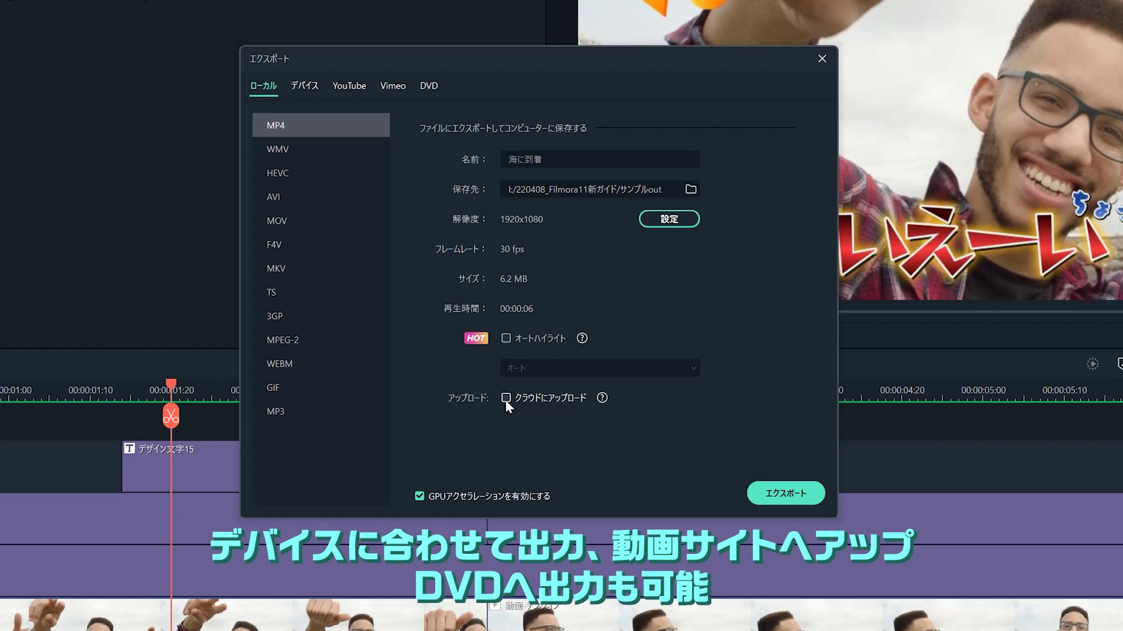
# Examine the export options for devices, YouTube, Vimeo and DVD
pyautogui.click(300, 88)
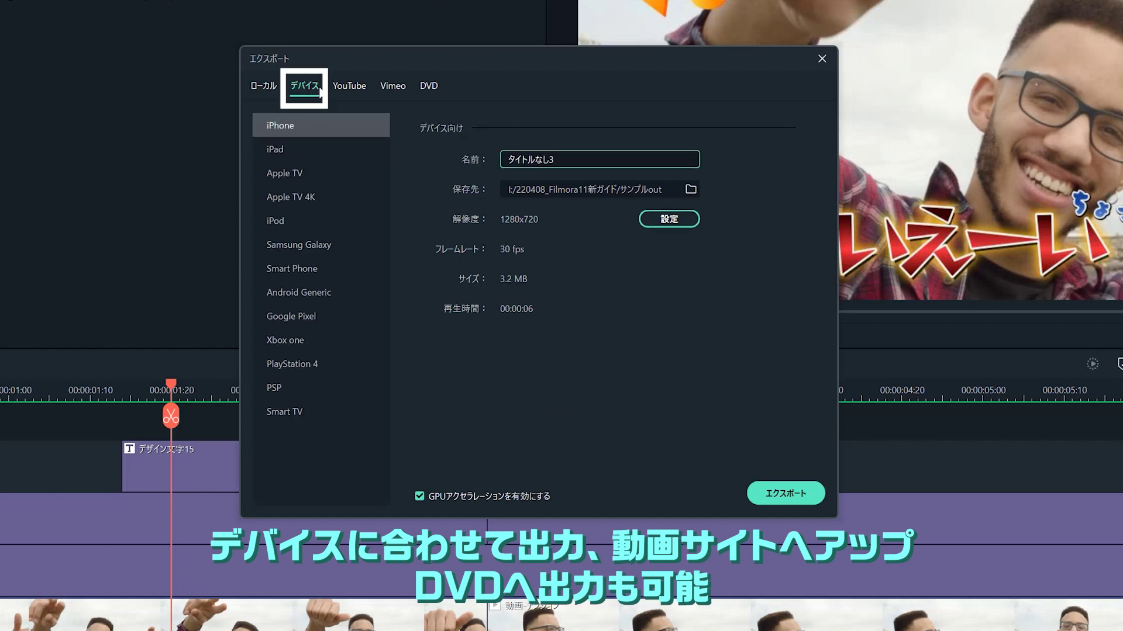
pyautogui.click(348, 91)
pyautogui.click(403, 91)
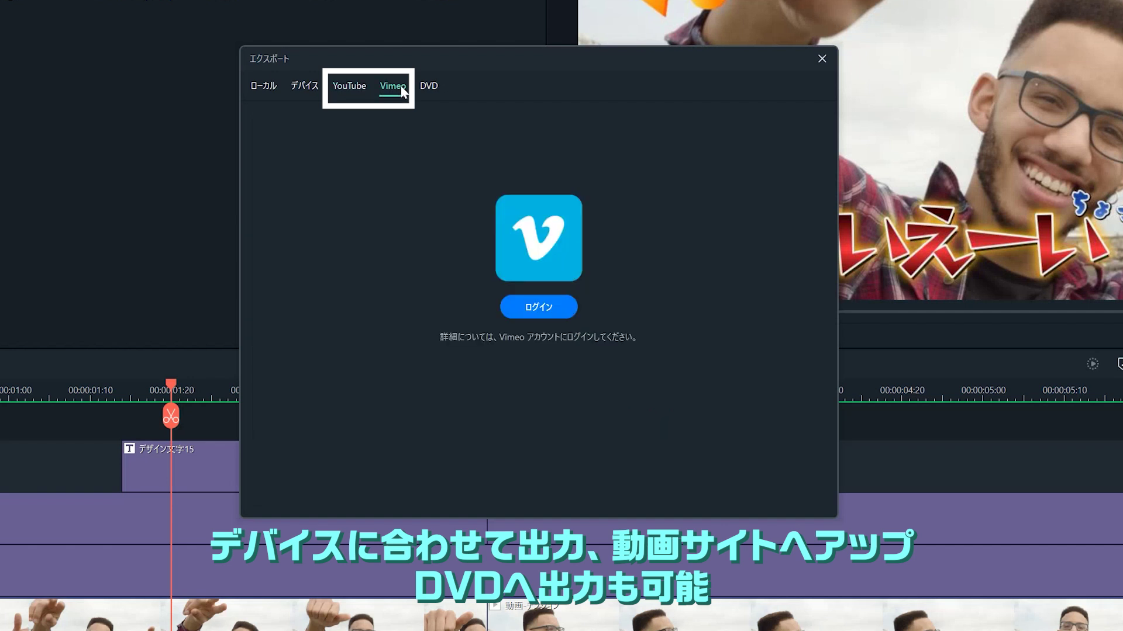
pyautogui.click(429, 87)
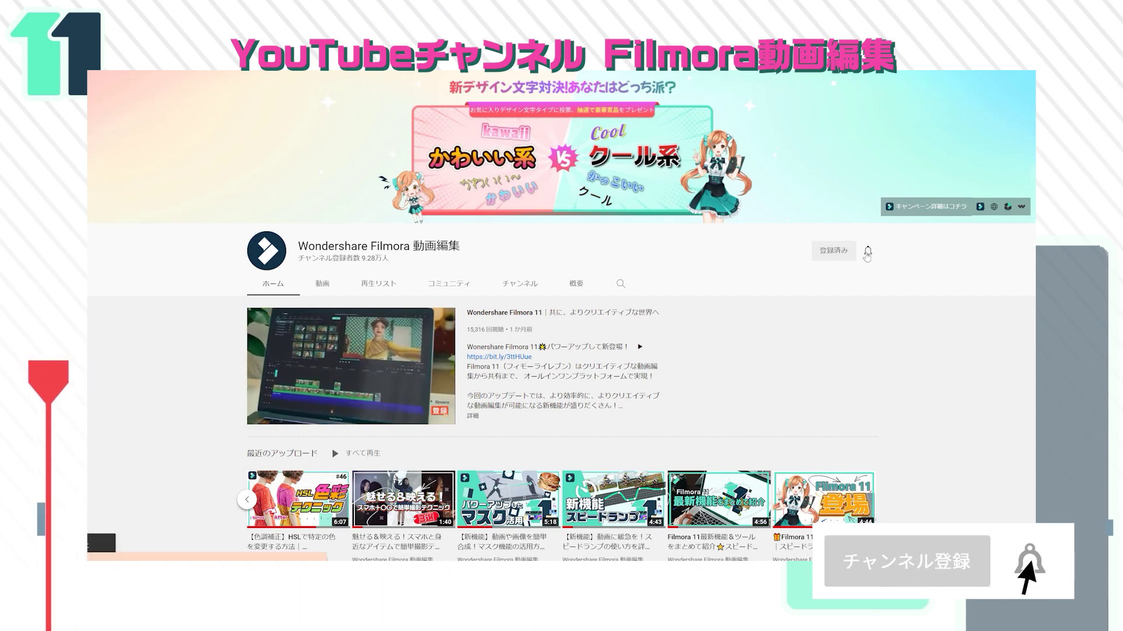
# Turn on notifications for the Wondershare Filmora 動画編集 channel on YouTube
pyautogui.click(868, 251)
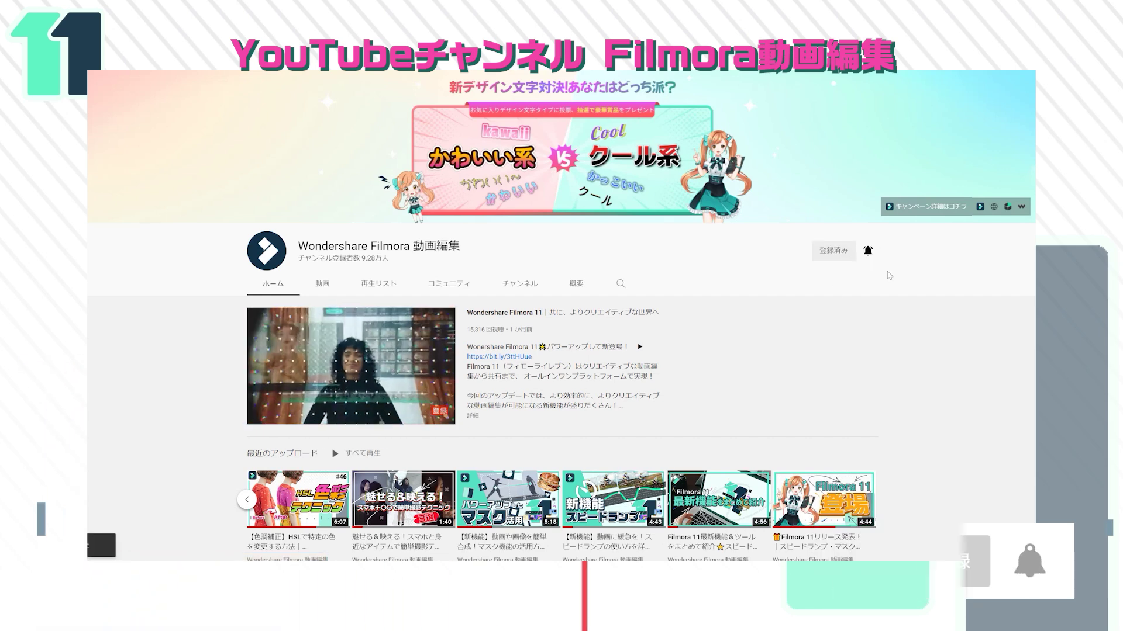